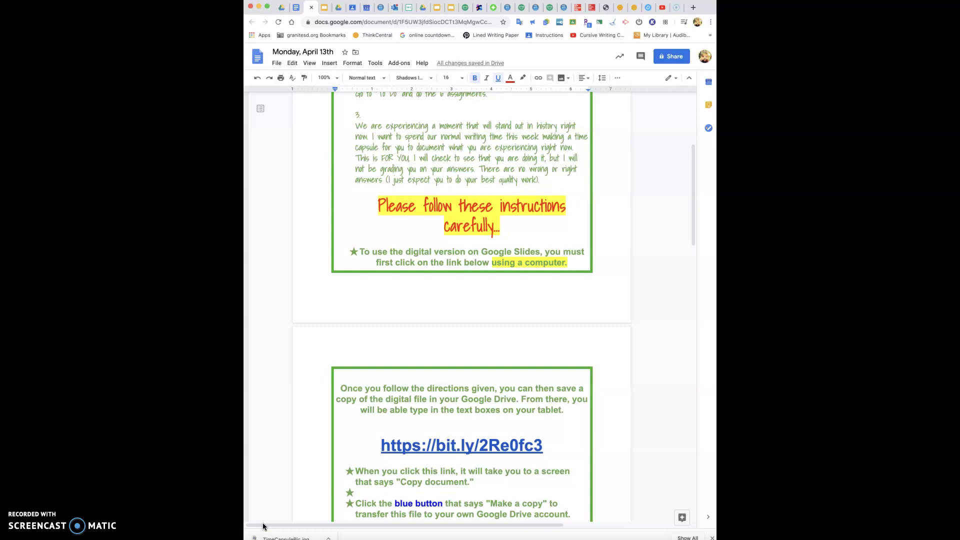
mouse_move(265, 539)
left_click(479, 314)
left_click(373, 132)
left_click(480, 162)
scroll(477, 160, "down", 4)
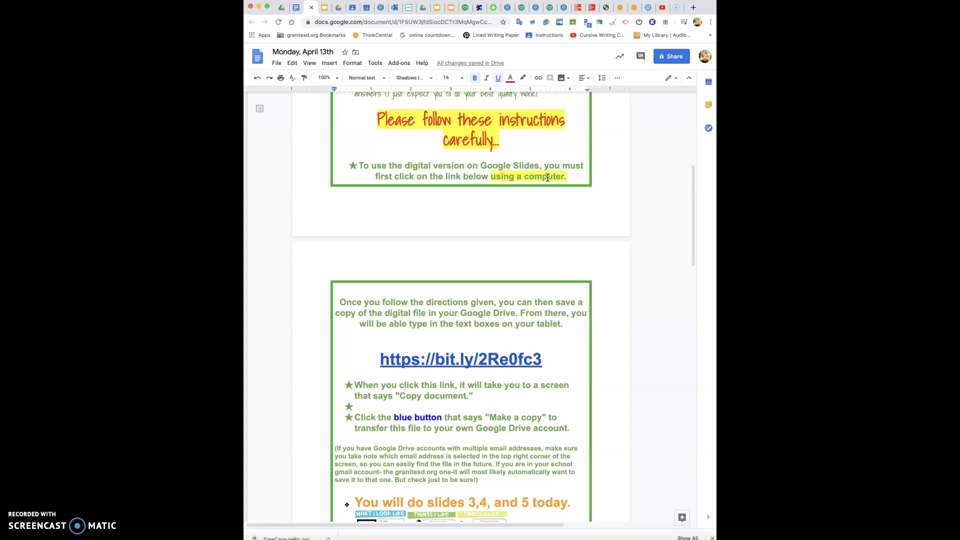
scroll(547, 178, "down", 2)
left_click(453, 216)
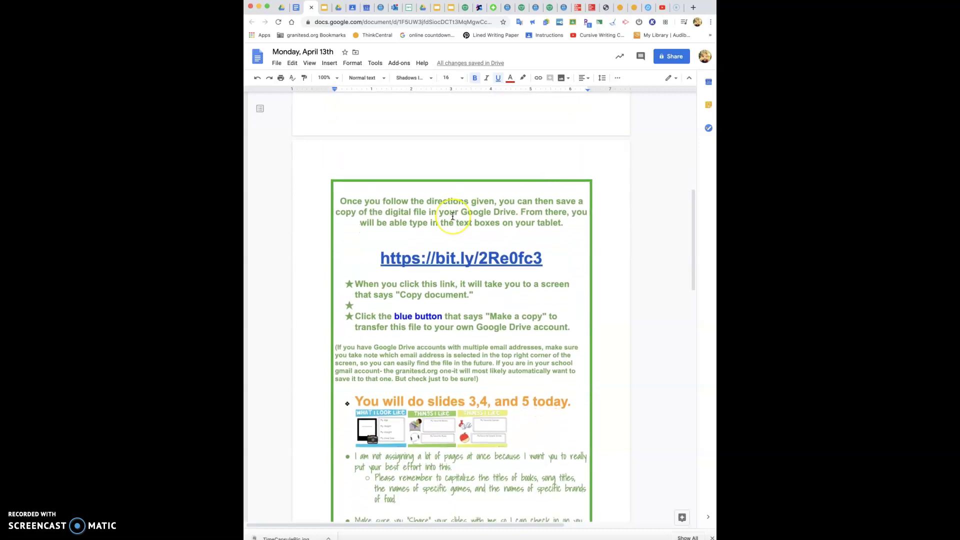
scroll(452, 216, "up", 1)
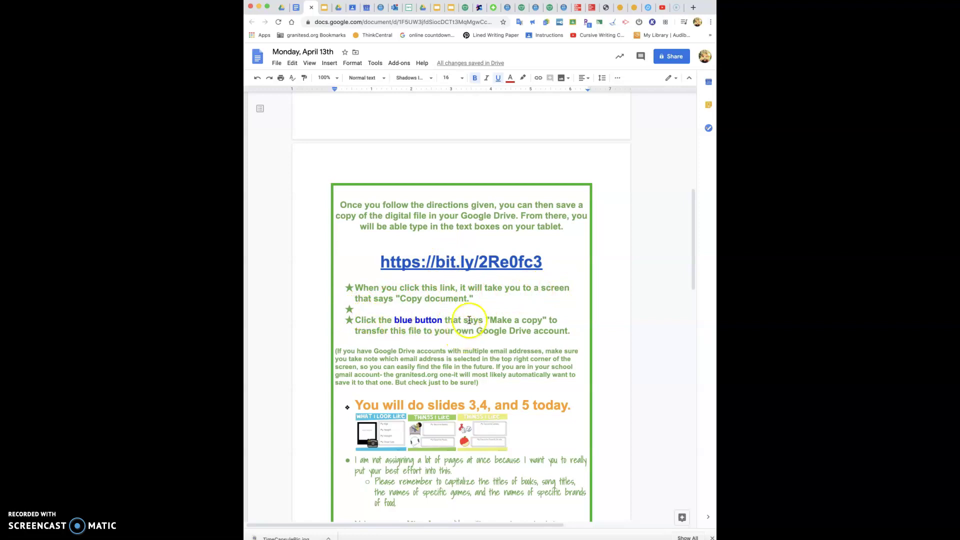
left_click(477, 262)
Follow the bit.ly link and make a copy of 'Editable My 2020 COVID-19 Digital Time Capsule'
left_click(416, 283)
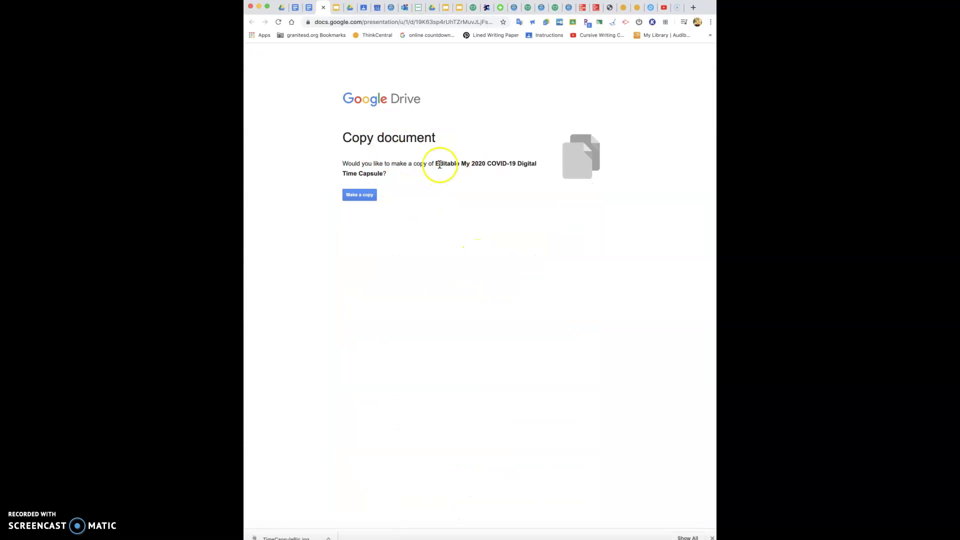
left_click(357, 197)
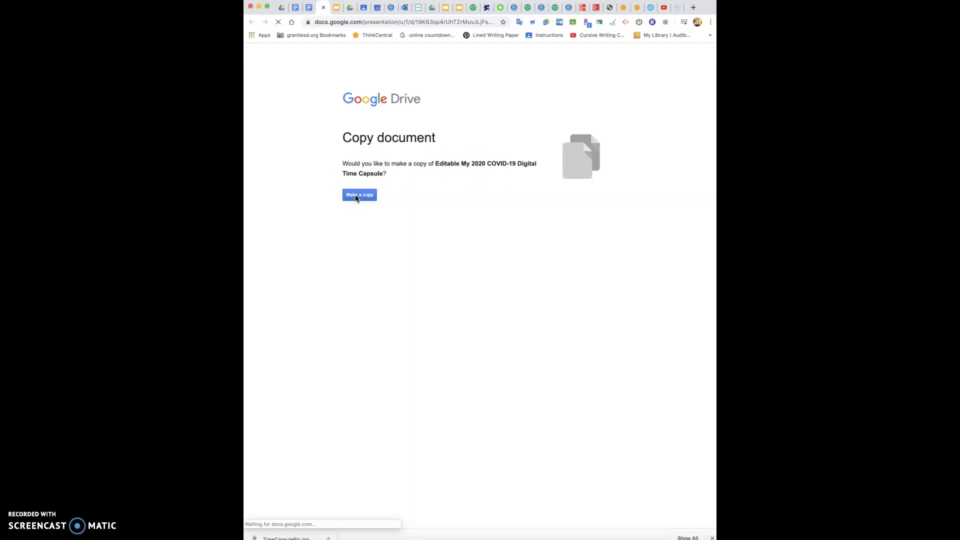
left_click(363, 197)
left_click(407, 197)
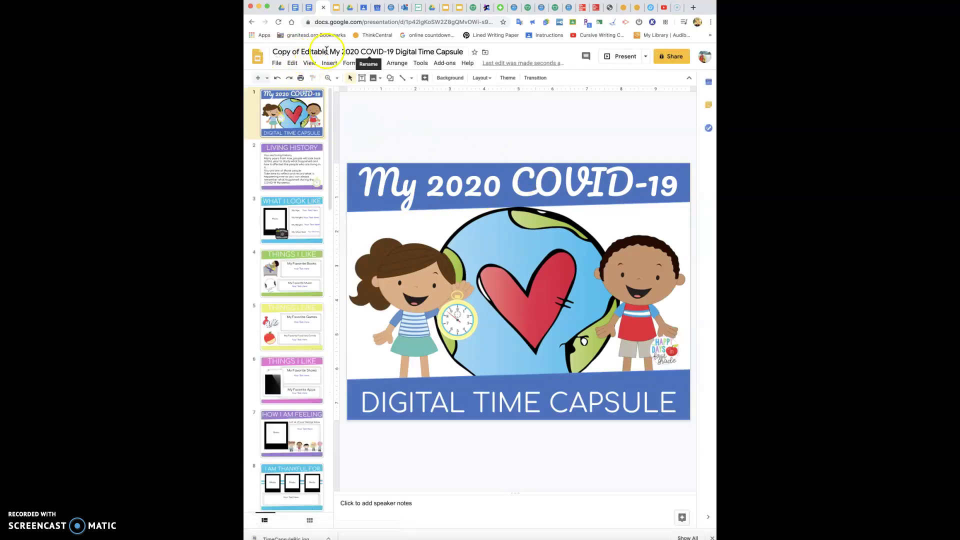
Remove 'Copy of Editable' from the title, try typing a name, then go back to the copy page
left_click_drag(329, 50, 271, 52)
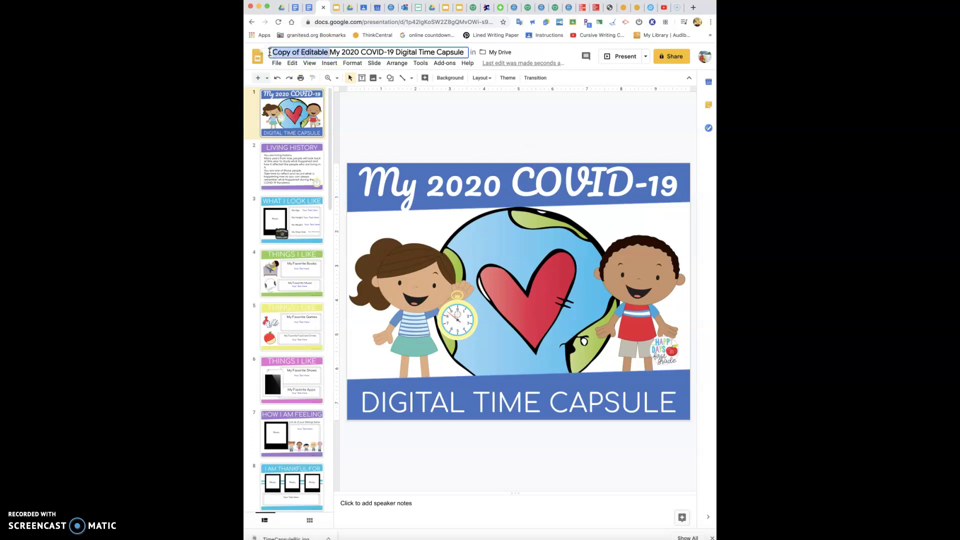
key("BackSpace")
type("Your Name")
key("BackSpace")
key("BackSpace")
key("BackSpace")
key("BackSpace")
key("BackSpace")
key("BackSpace")
key("BackSpace")
key("BackSpace")
key("BackSpace")
key("BackSpace")
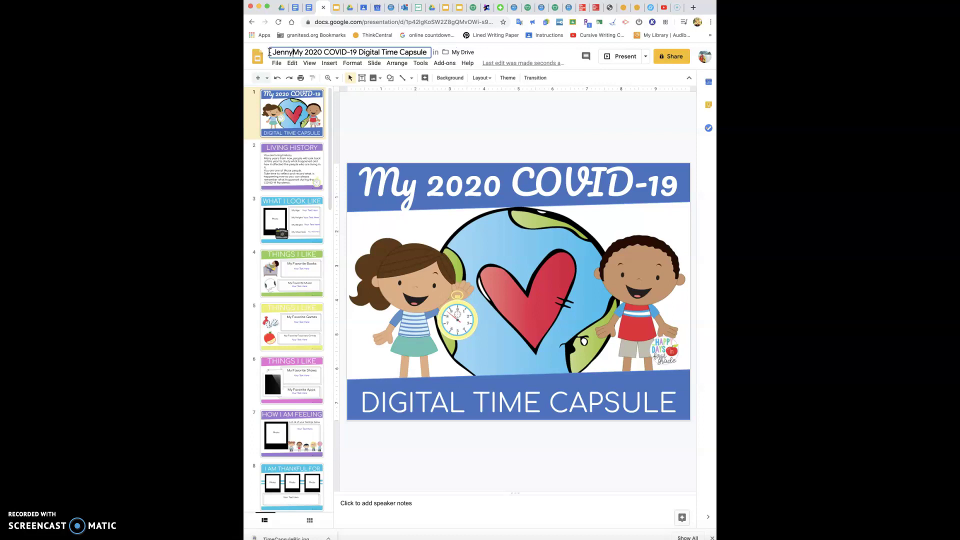
type("Reese ")
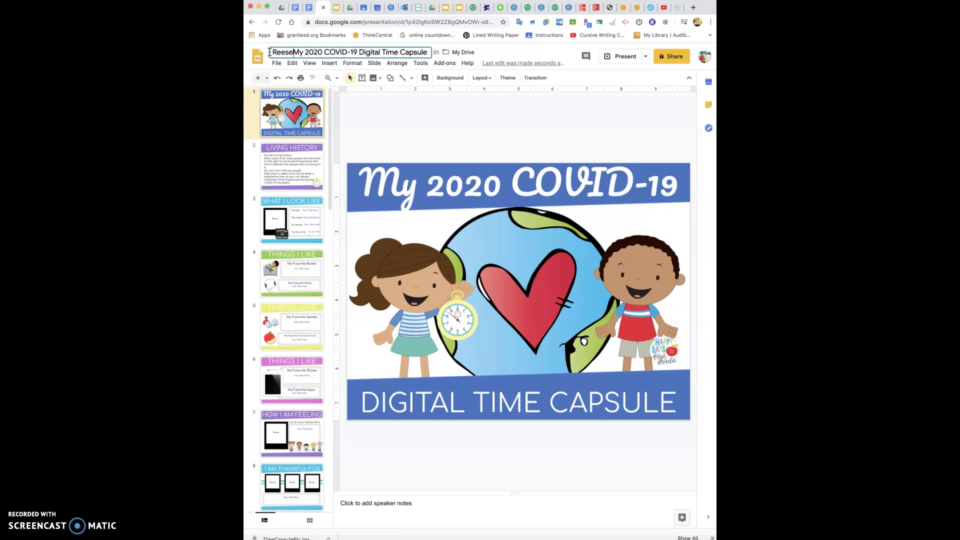
type("'s")
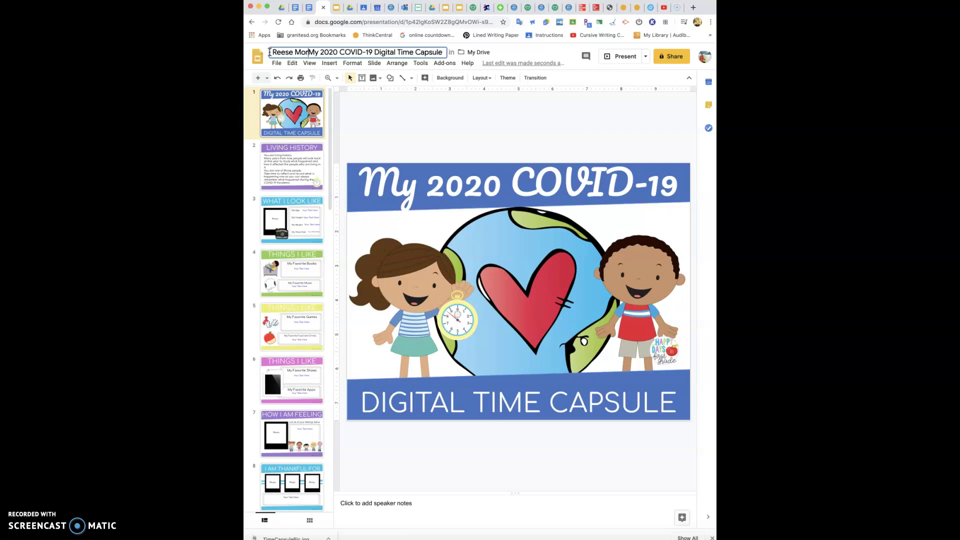
key("BackSpace")
key("BackSpace")
key("BackSpace")
key("BackSpace")
key("BackSpace")
key("BackSpace")
key("BackSpace")
key("BackSpace")
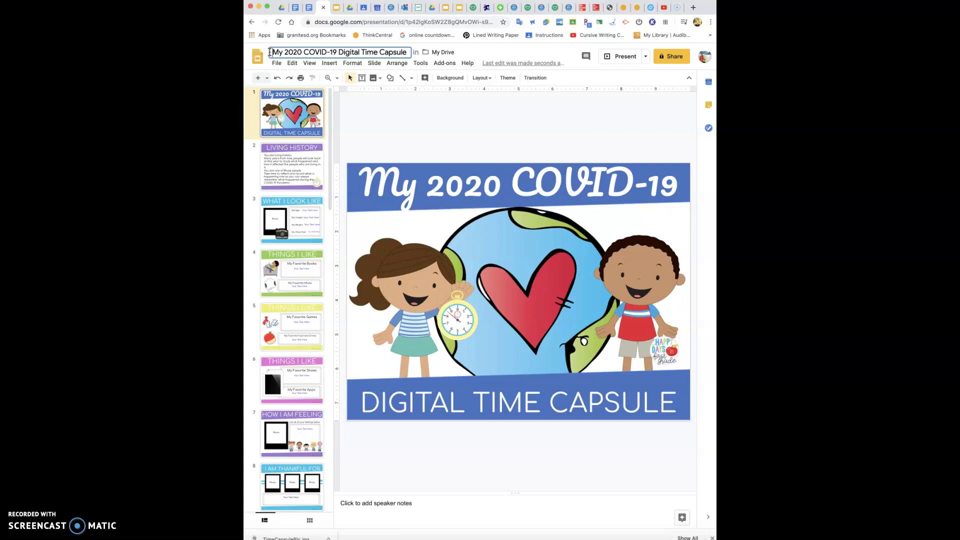
key("super+bracketleft")
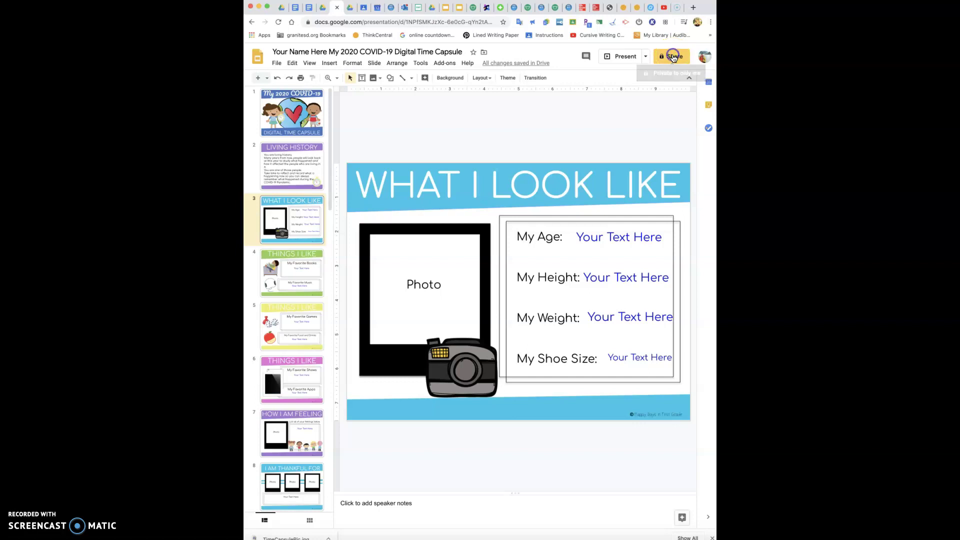
Share the presentation with the teacher's school e-mail address and send the invitation
left_click(673, 58)
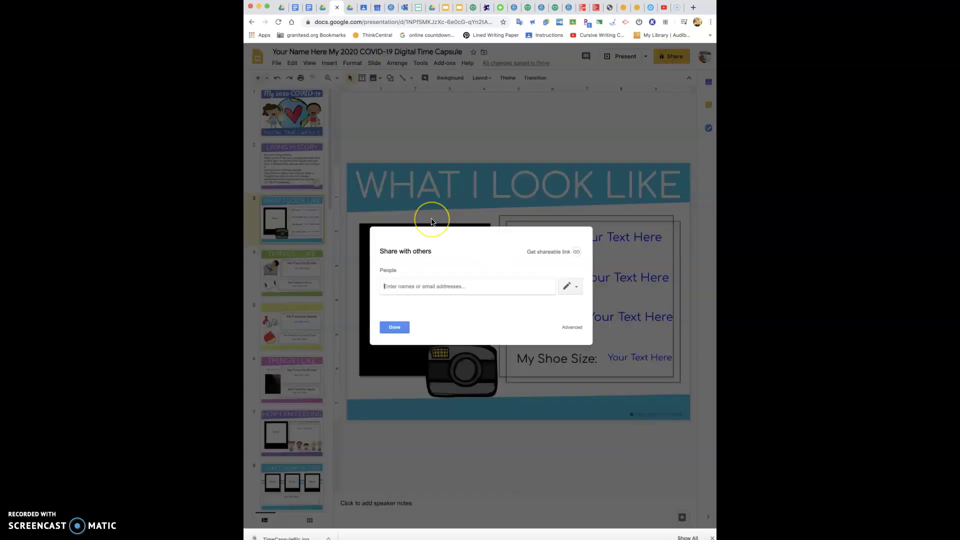
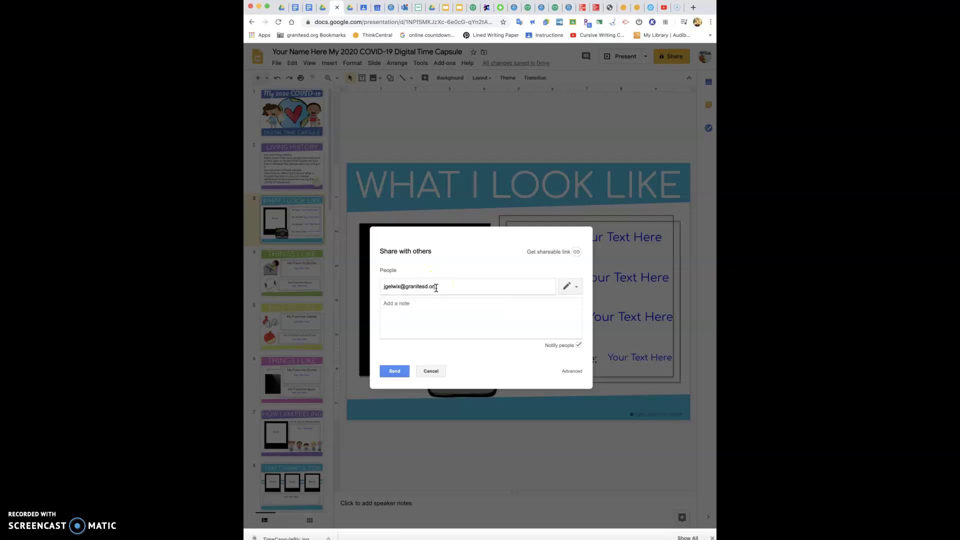
left_click(322, 9)
left_click(402, 371)
left_click(403, 371)
left_click(399, 371)
left_click(393, 373)
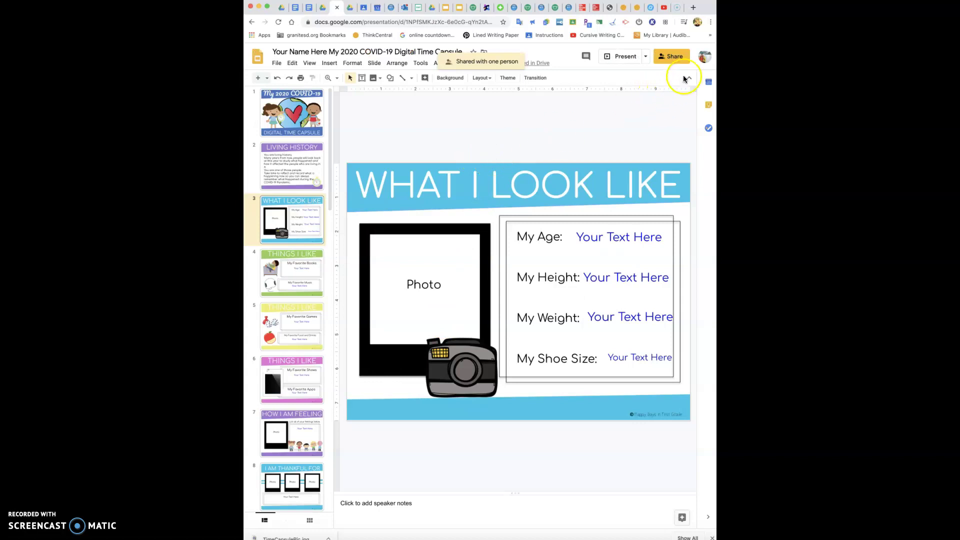
Switch to the school Google account and reopen the presentation under it
left_click(705, 57)
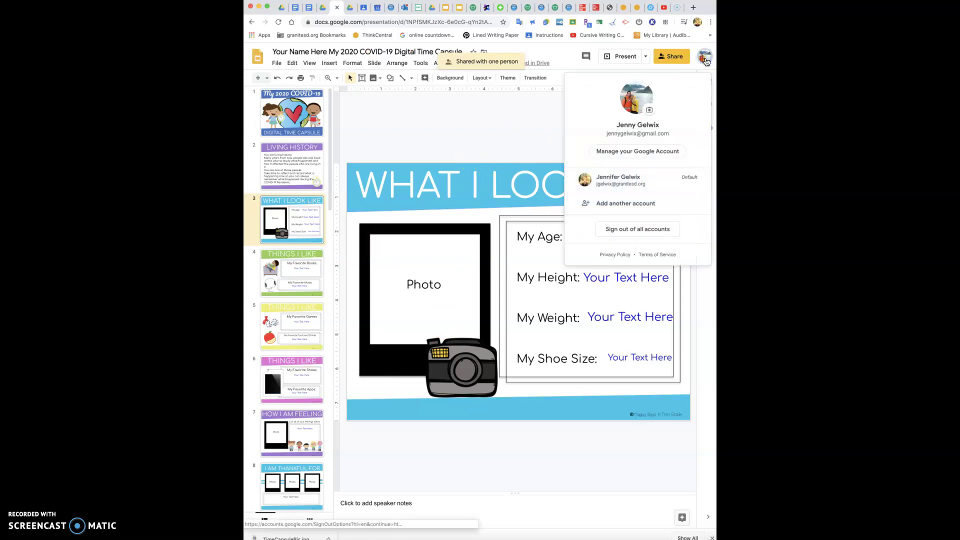
left_click(639, 181)
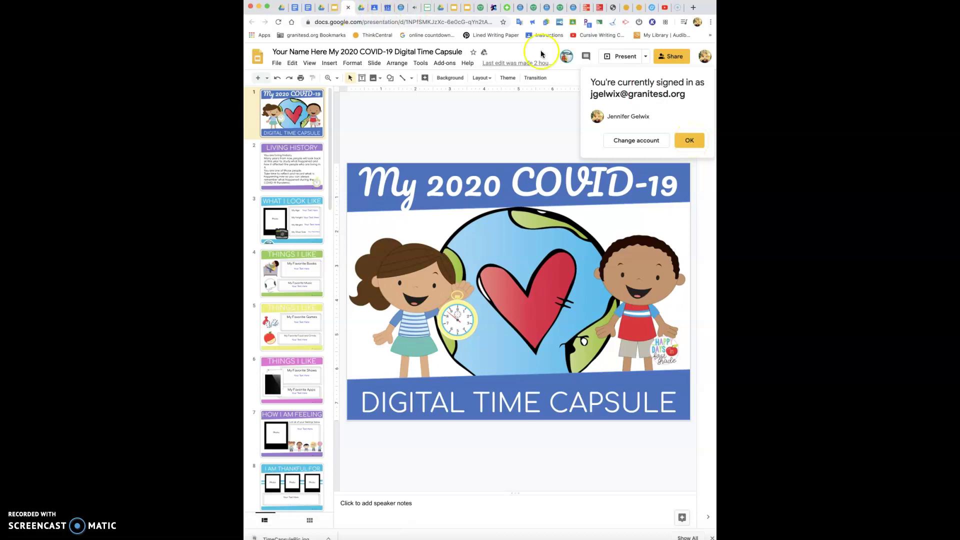
left_click(333, 9)
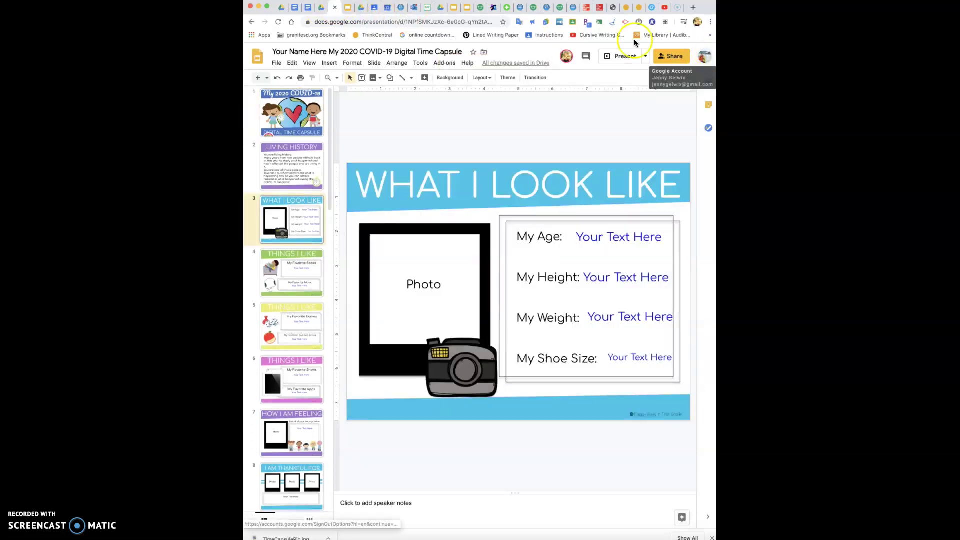
left_click(704, 57)
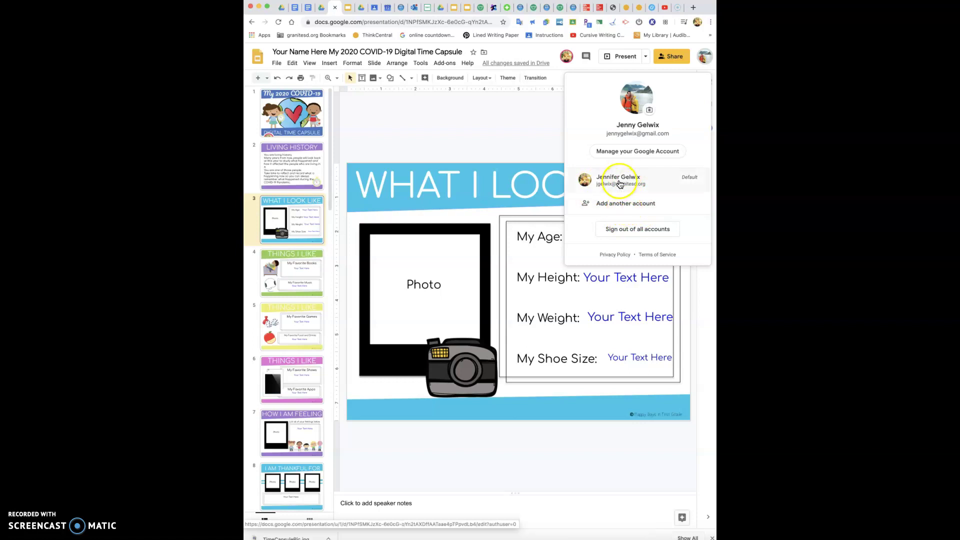
left_click(620, 181)
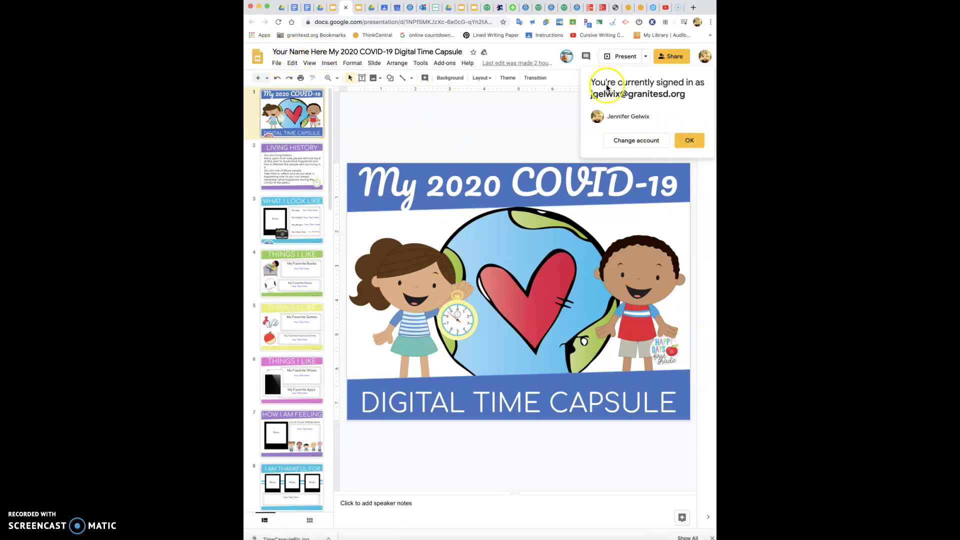
Dismiss the signed-in notice, review the instructions document, then return to the time capsule slides
left_click(683, 139)
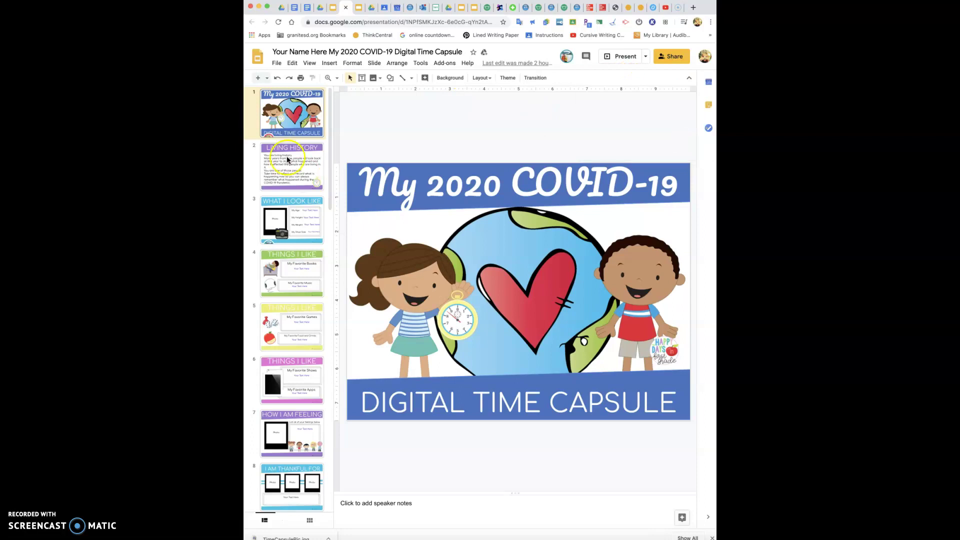
left_click(306, 8)
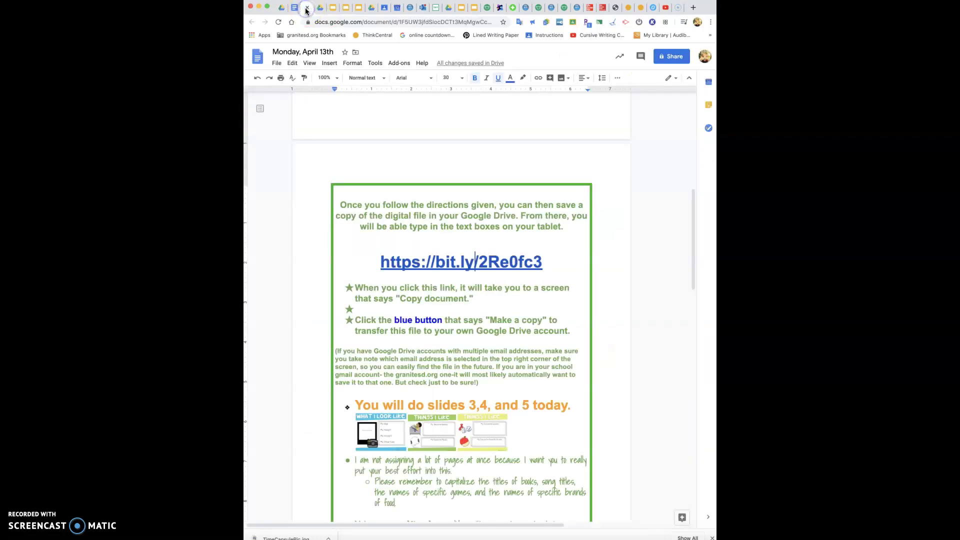
scroll(433, 321, "down", 3)
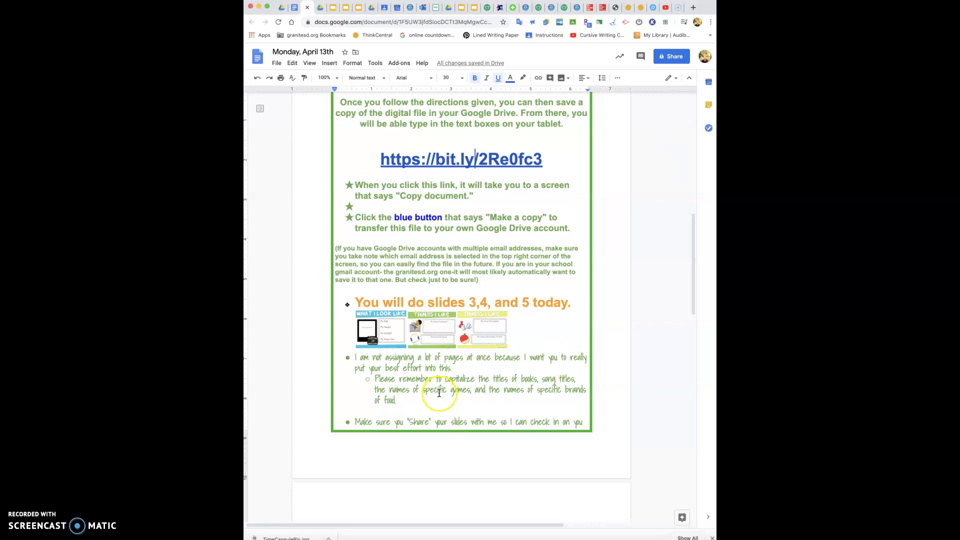
scroll(438, 395, "down", 5)
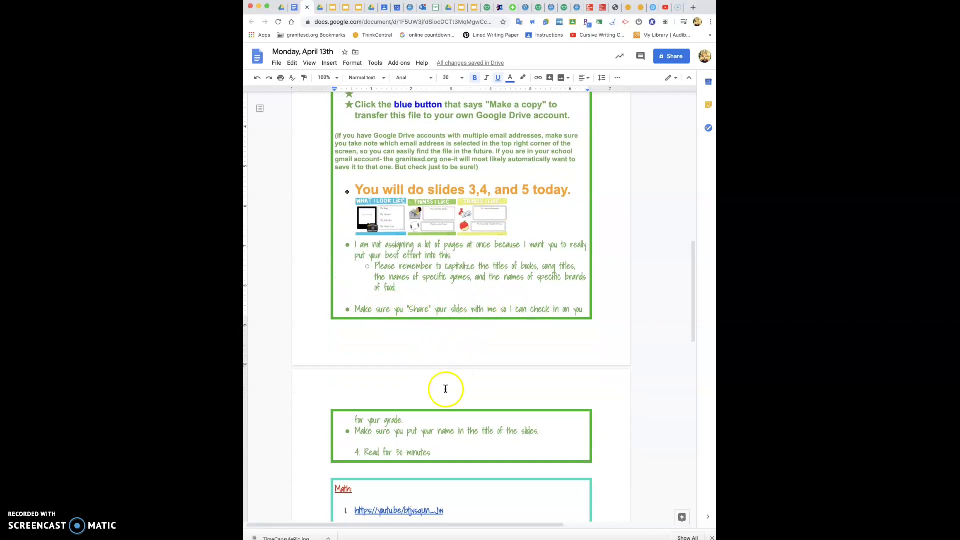
scroll(408, 114, "up", 6)
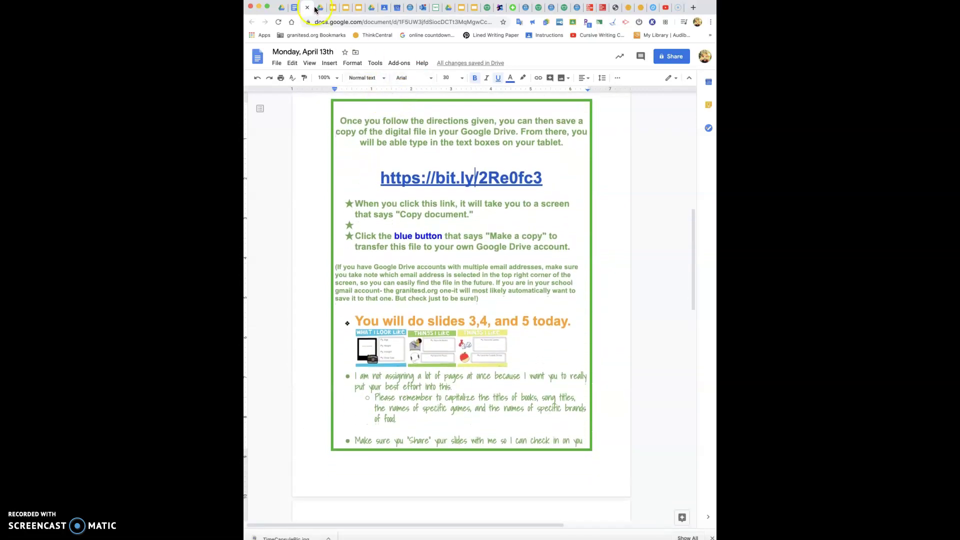
left_click(344, 8)
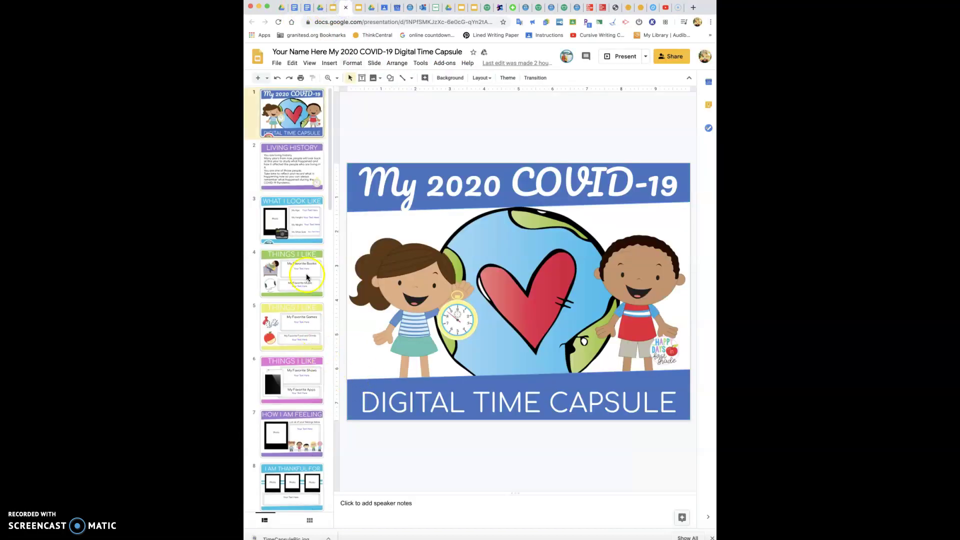
On slide 3, delete the placeholder text in the My Age and My Height boxes
left_click(298, 233)
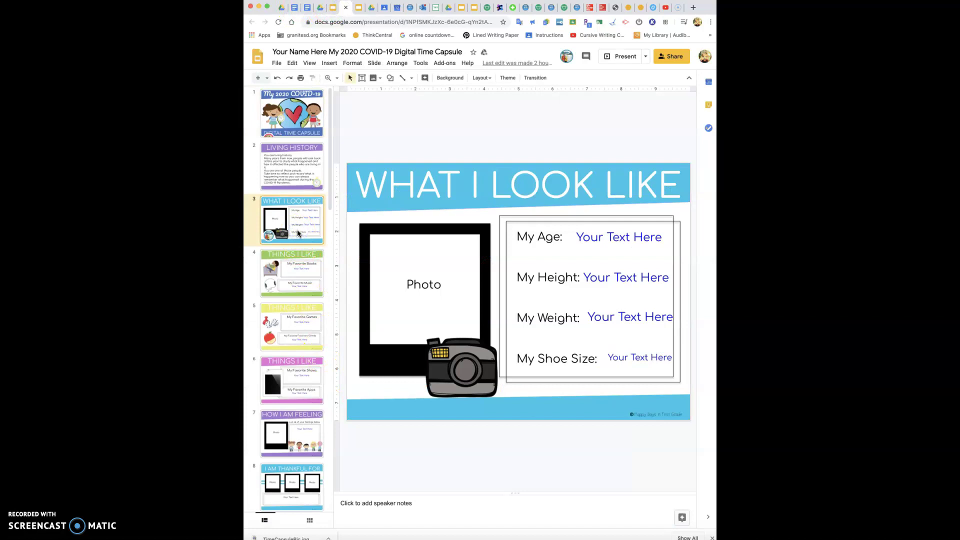
left_click(622, 236)
left_click(665, 238)
key("BackSpace")
key("BackSpace")
key("BackSpace")
key("BackSpace")
key("BackSpace")
key("BackSpace")
key("BackSpace")
key("BackSpace")
key("BackSpace")
key("BackSpace")
key("BackSpace")
key("BackSpace")
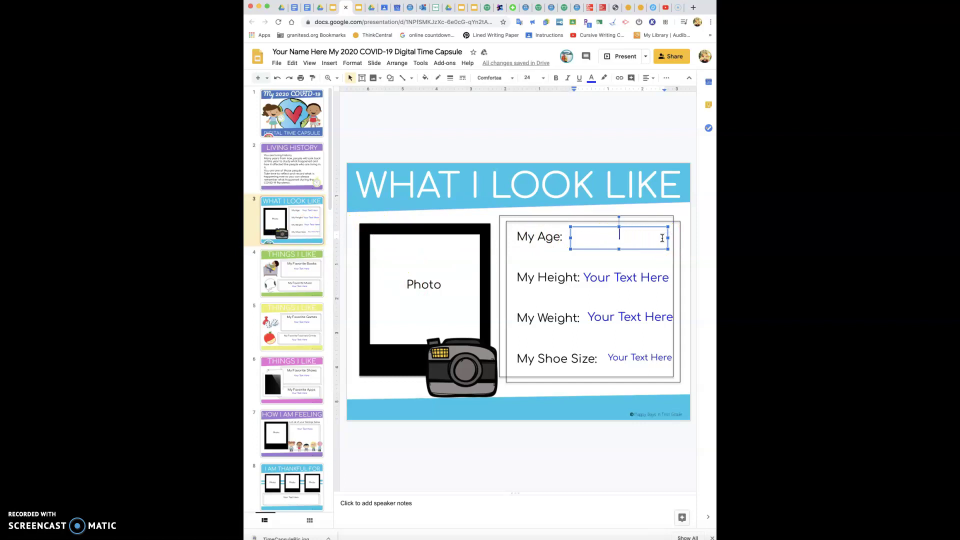
left_click(622, 278)
left_click(672, 279)
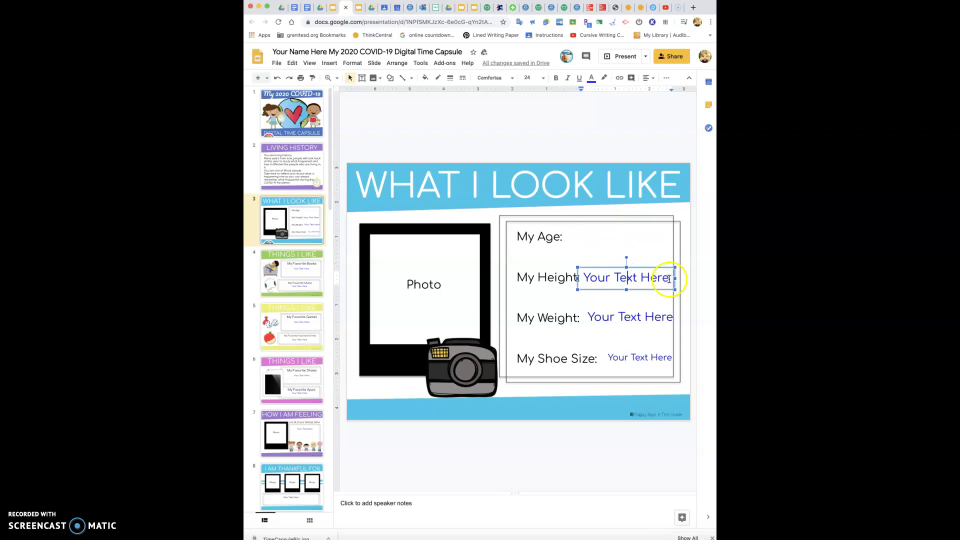
left_click_drag(669, 279, 588, 281)
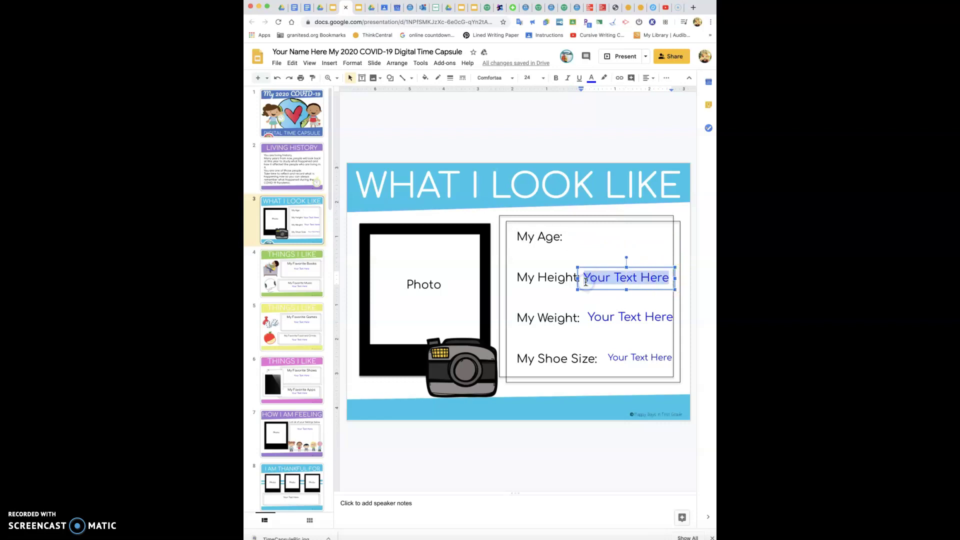
key("BackSpace")
Enter 38 in the age box and narrow the box to fit it
left_click(611, 236)
left_click(579, 238)
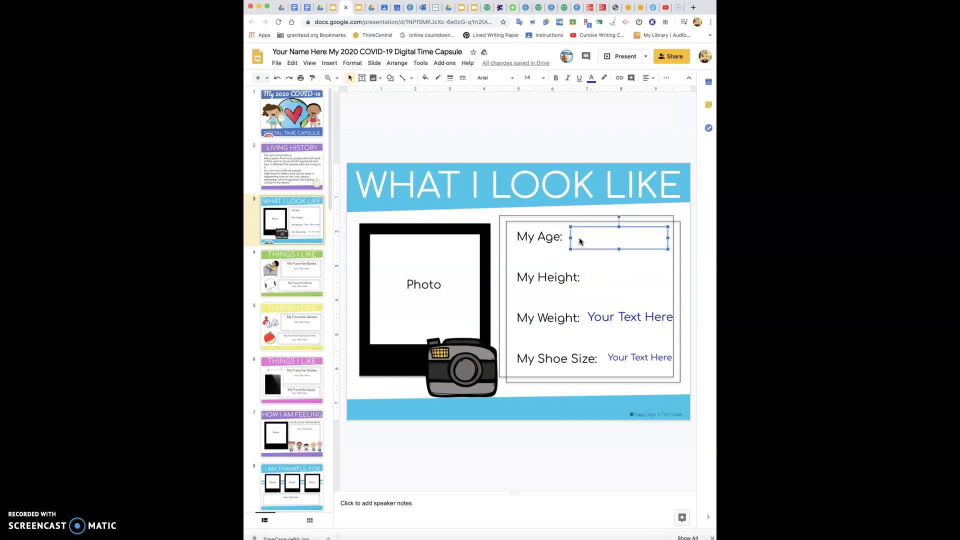
type("38")
left_click(609, 259)
left_click(613, 287)
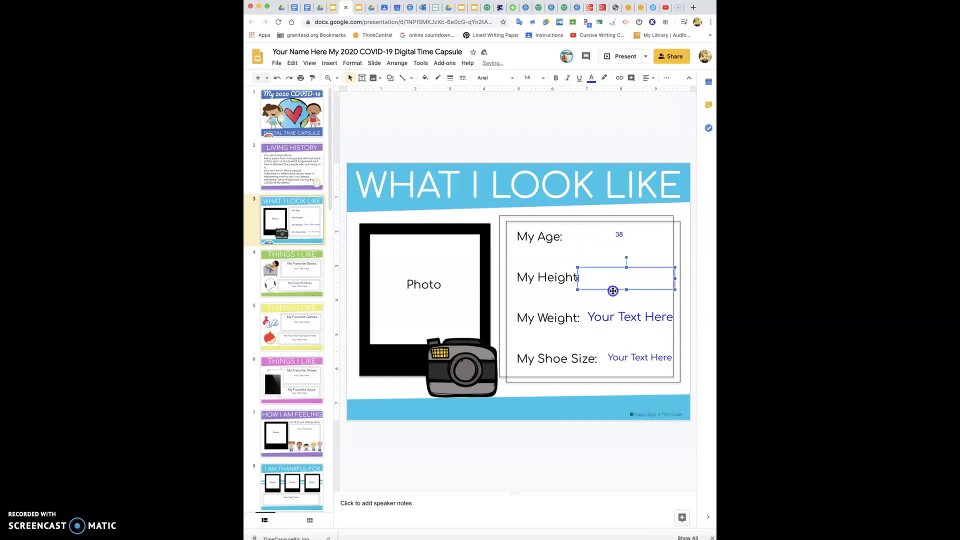
left_click(621, 235)
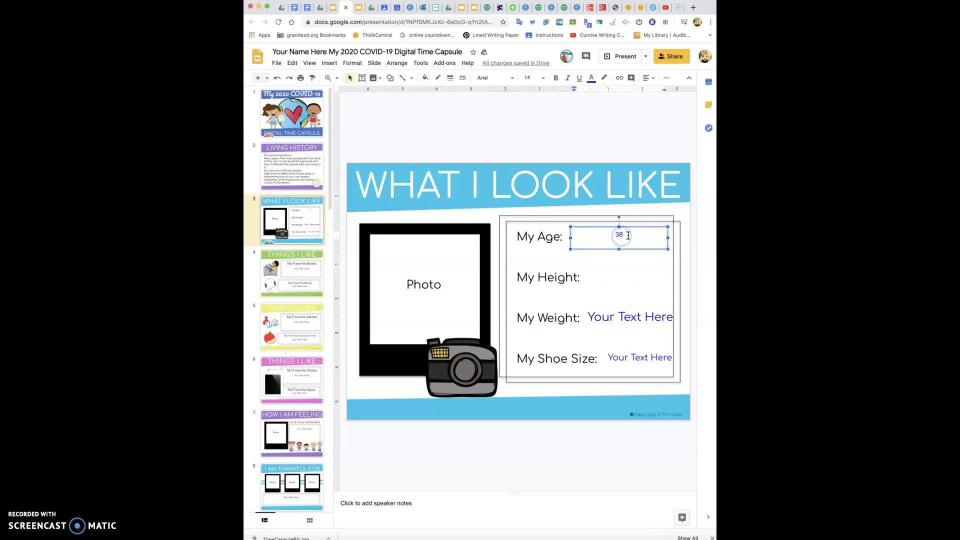
double_click(630, 234)
left_click_drag(669, 239, 613, 241)
left_click(622, 241)
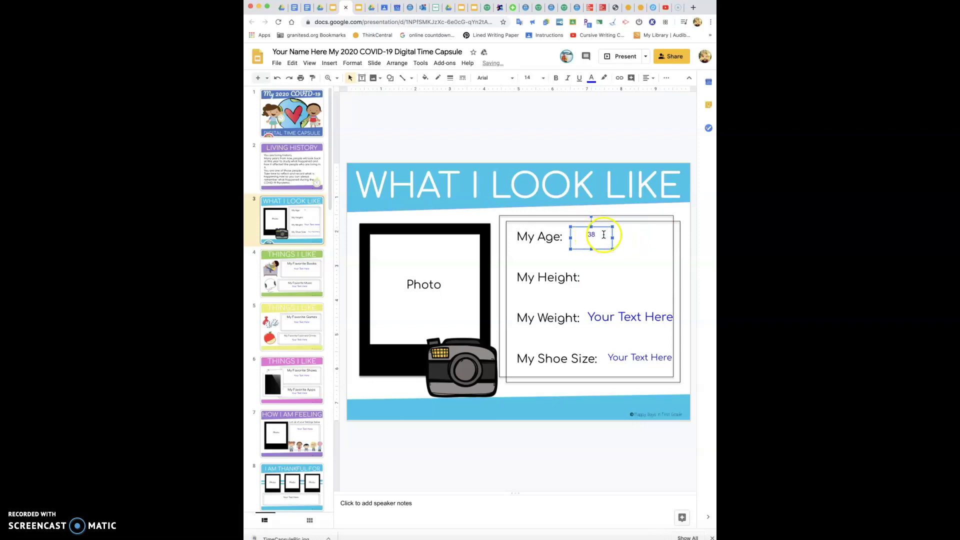
left_click(601, 235)
Set the 38 to font size 30 and move it right beside My Age:
double_click(588, 237)
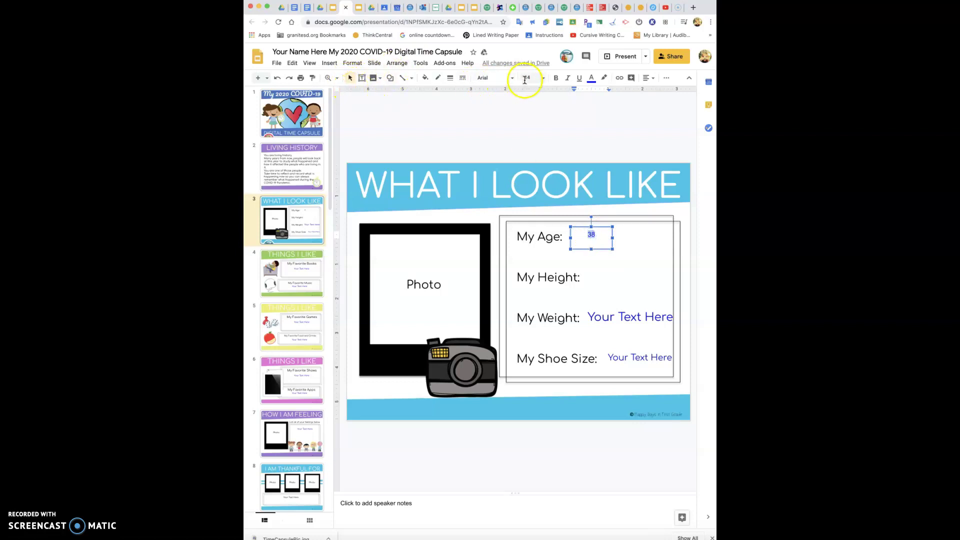
left_click(543, 78)
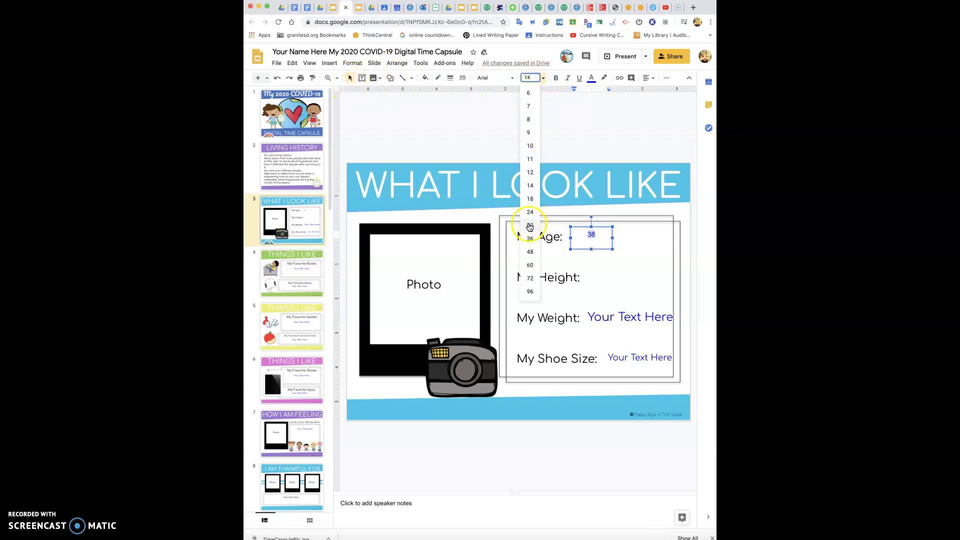
left_click(530, 226)
left_click(588, 226)
left_click_drag(584, 225, 571, 223)
left_click(571, 229)
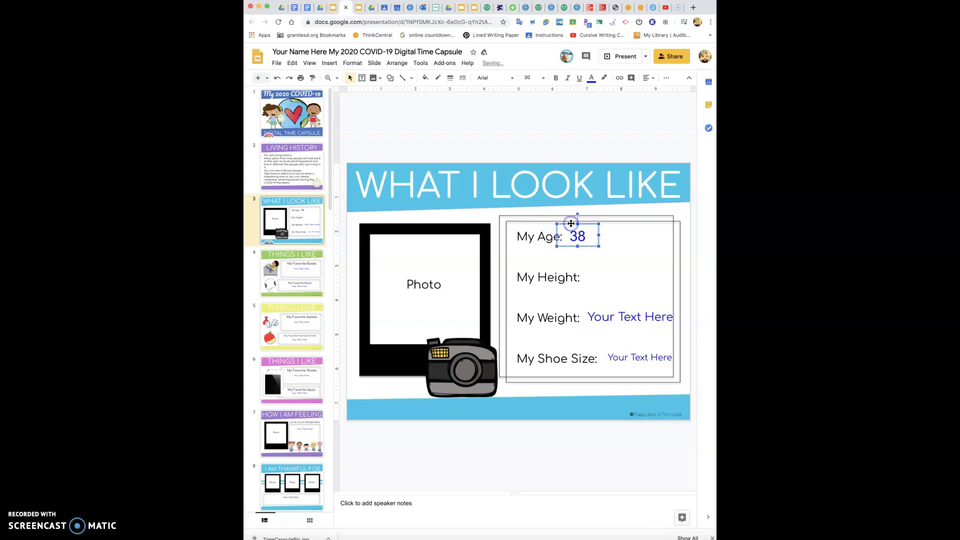
left_click(650, 234)
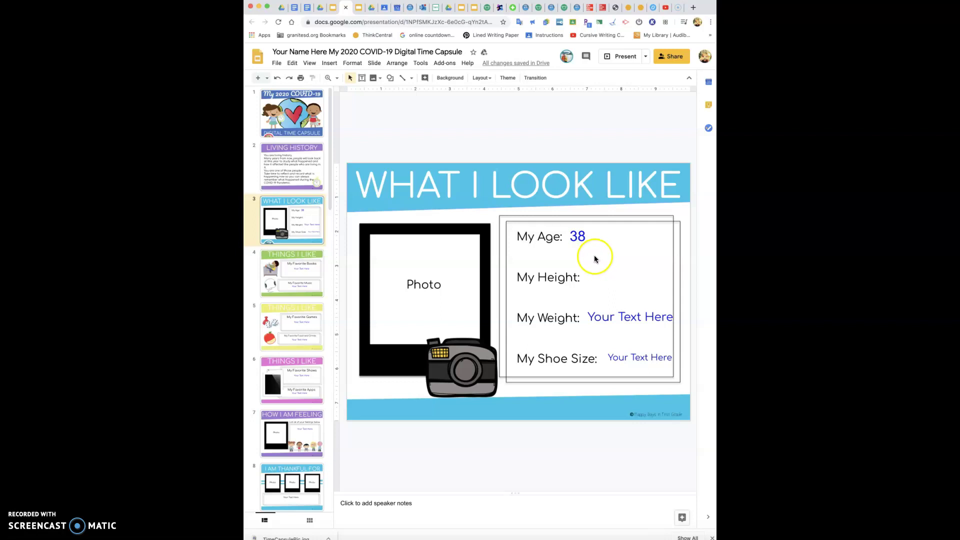
left_click(602, 273)
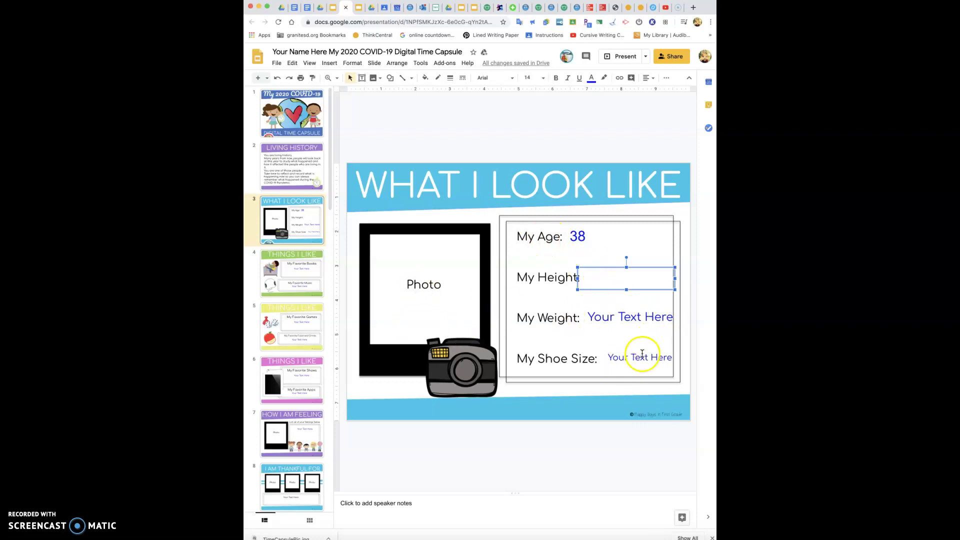
left_click(430, 285)
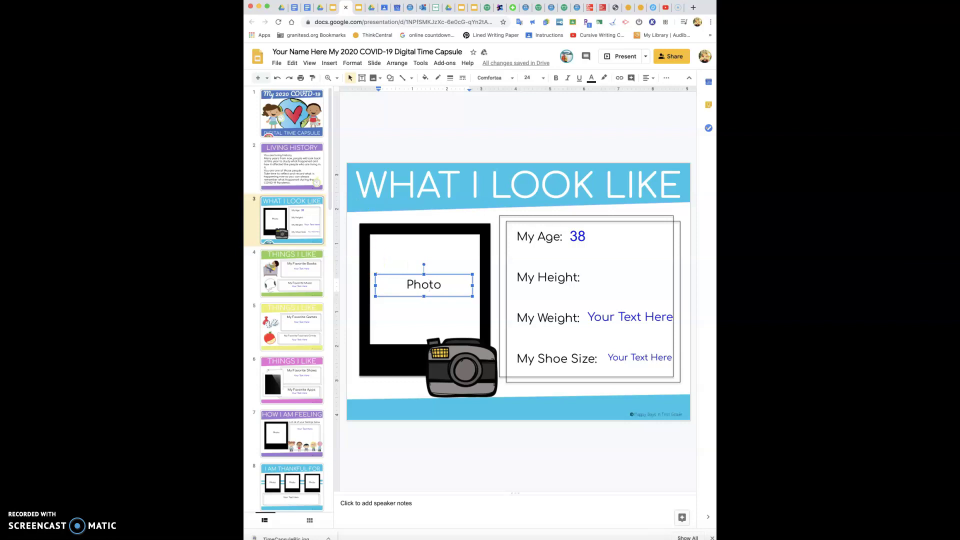
Insert TimeCapsulePic.jpg from the Downloads folder onto slide 3
left_click(329, 63)
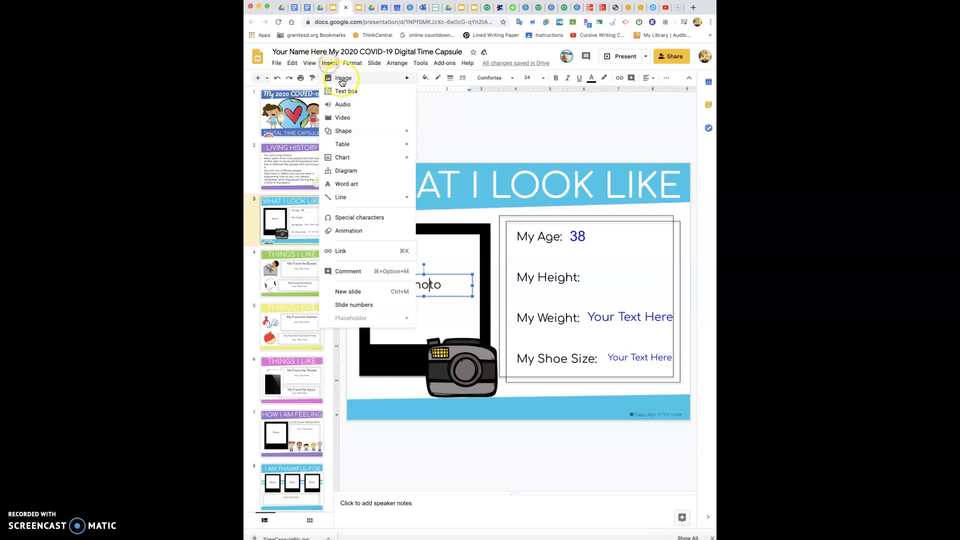
mouse_move(342, 81)
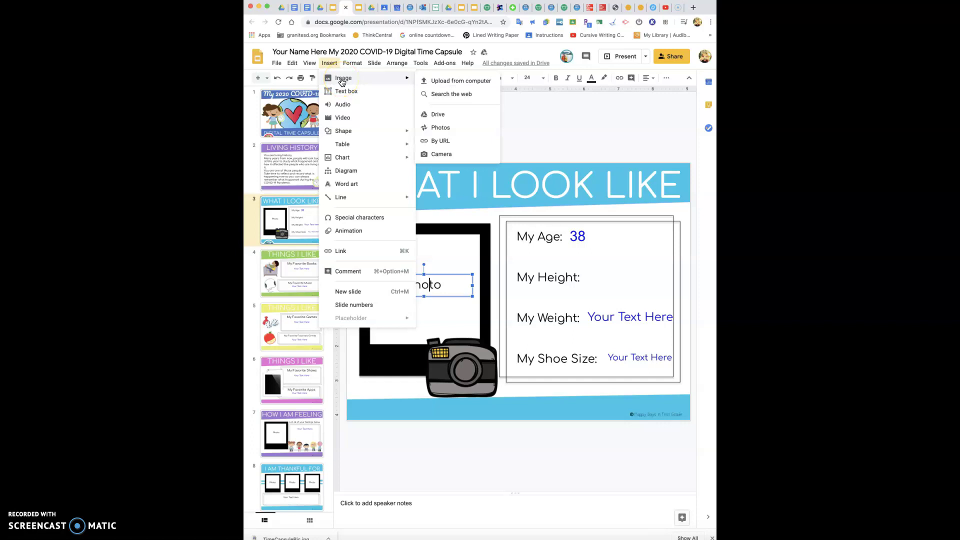
left_click(454, 84)
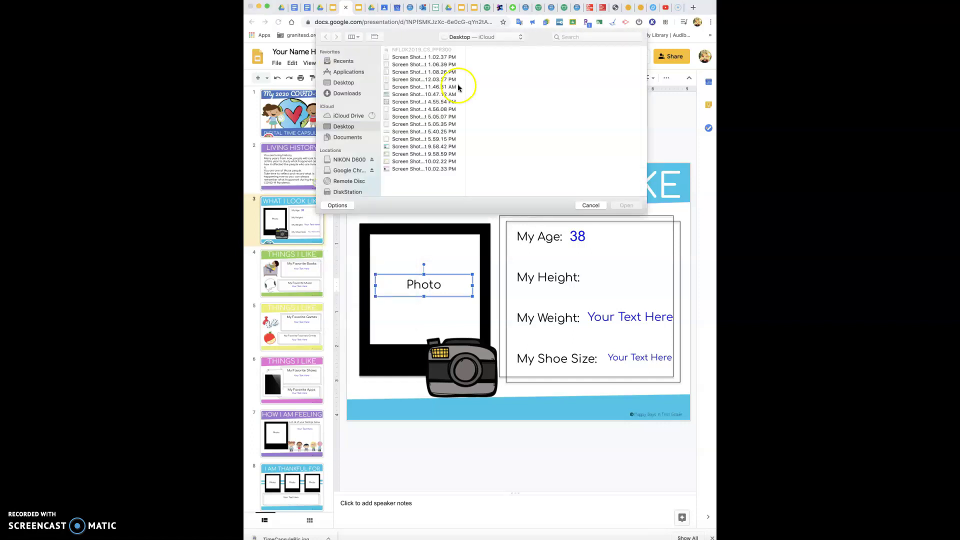
left_click(340, 95)
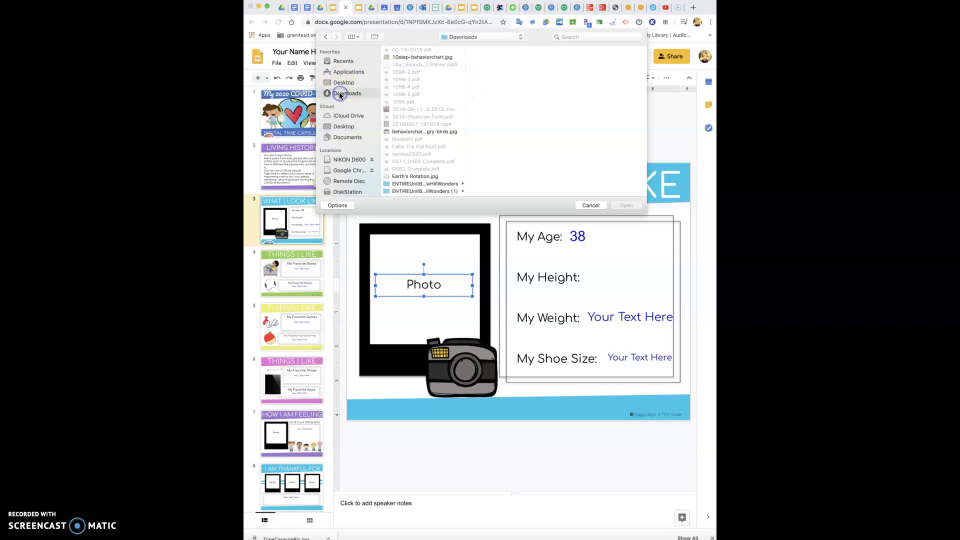
scroll(421, 123, "down", 5)
scroll(421, 123, "down", 10)
scroll(422, 123, "up", 2)
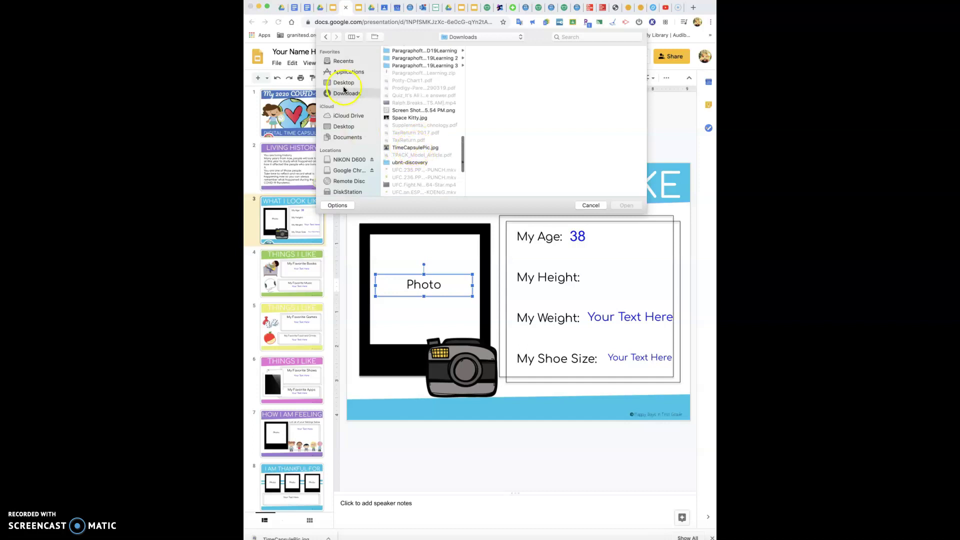
left_click(400, 147)
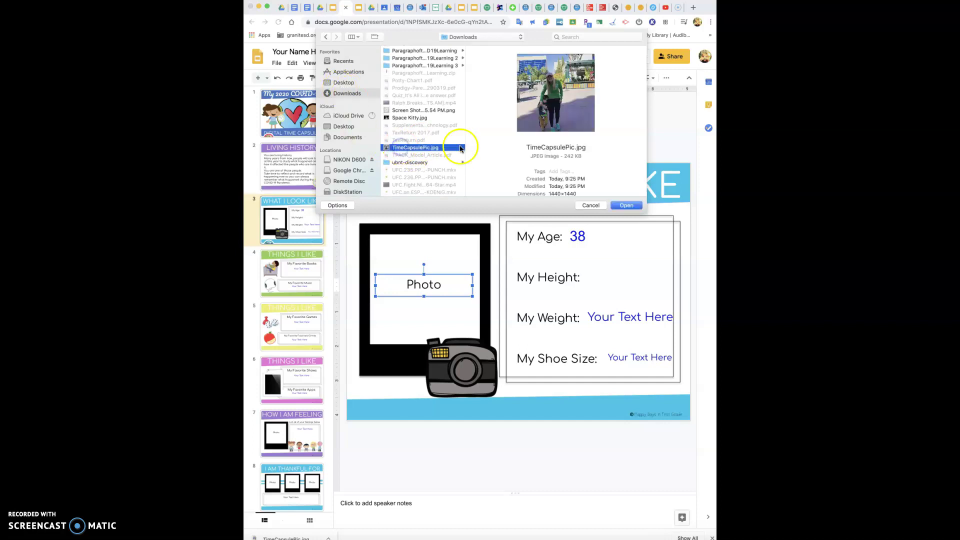
double_click(423, 148)
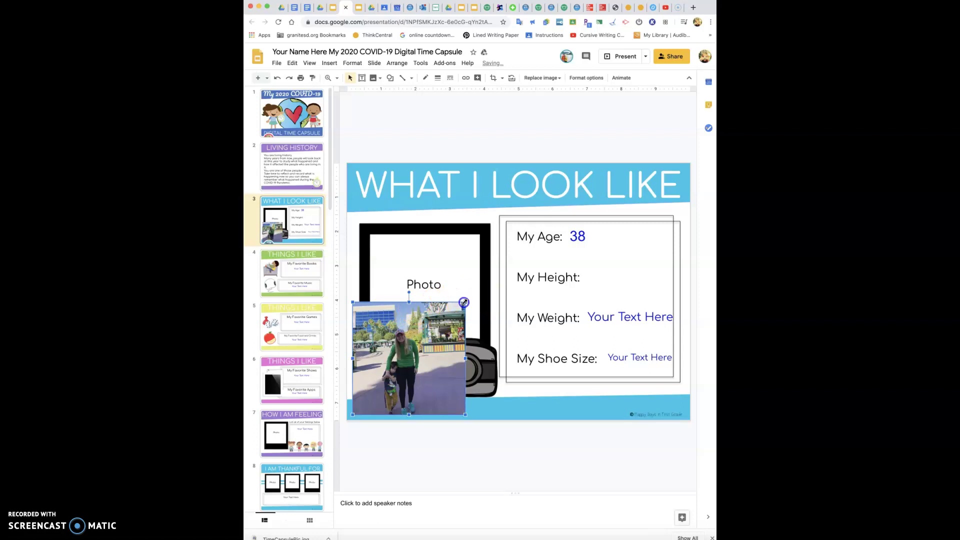
Shrink the photo, move it into the black frame, and stretch it to fill the Photo area
left_click_drag(464, 302, 532, 256)
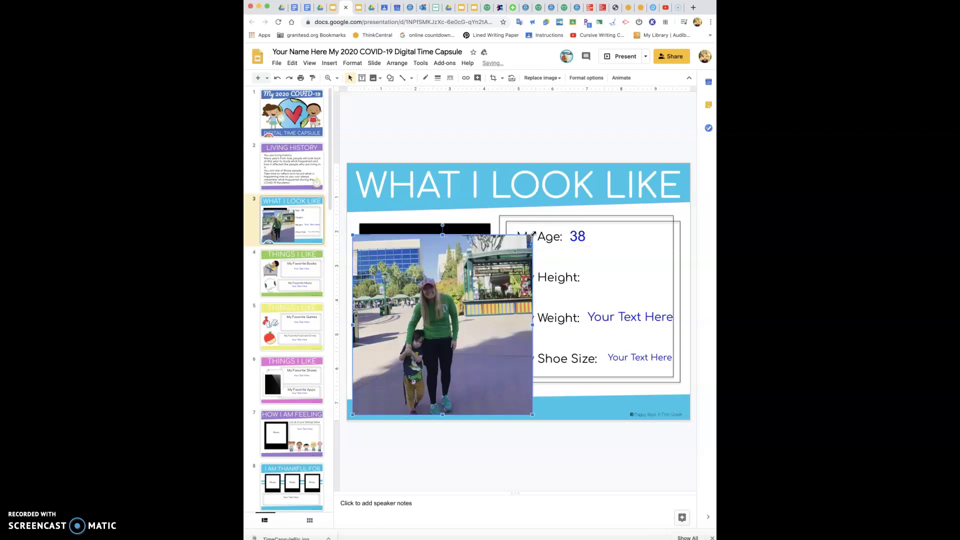
key("ctrl+z")
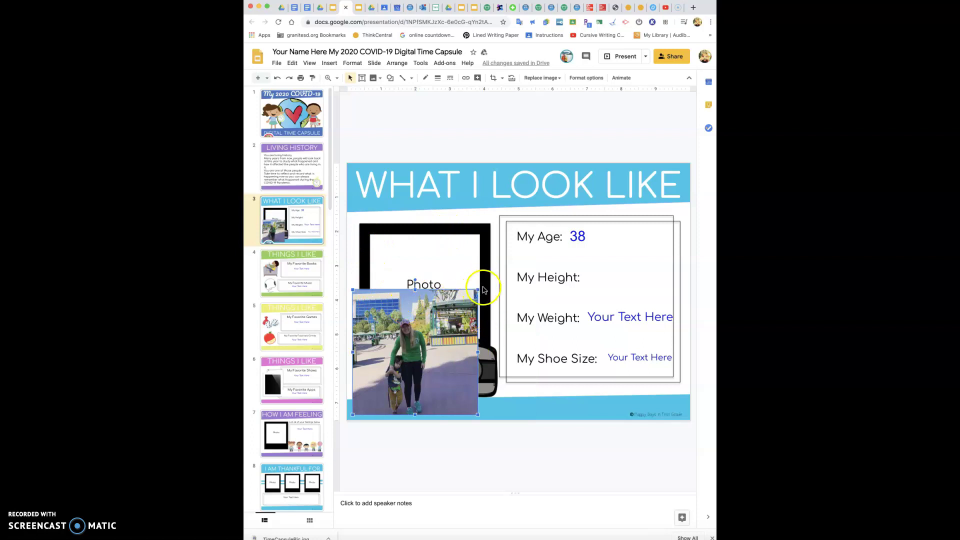
left_click_drag(474, 293, 465, 303)
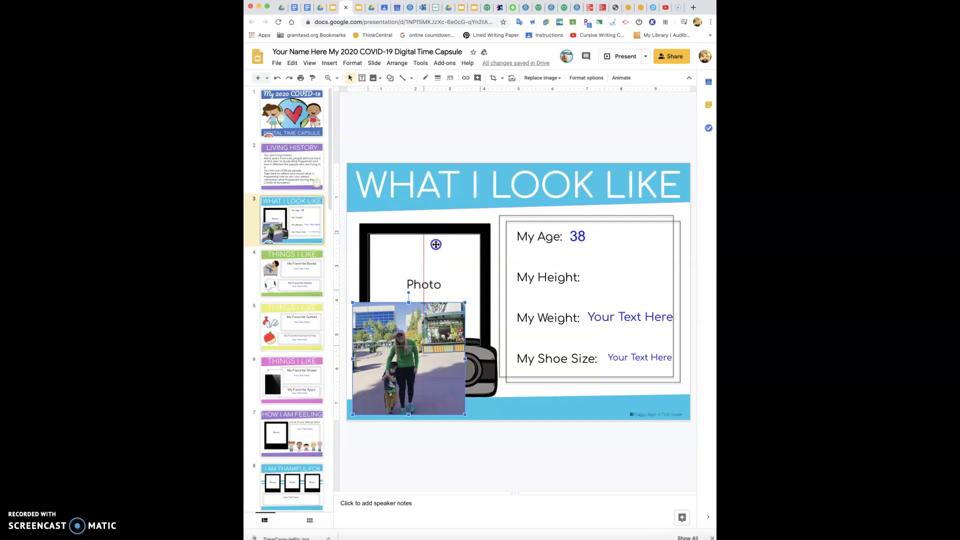
left_click_drag(436, 244, 436, 244)
left_click(477, 346)
left_click_drag(480, 346, 478, 341)
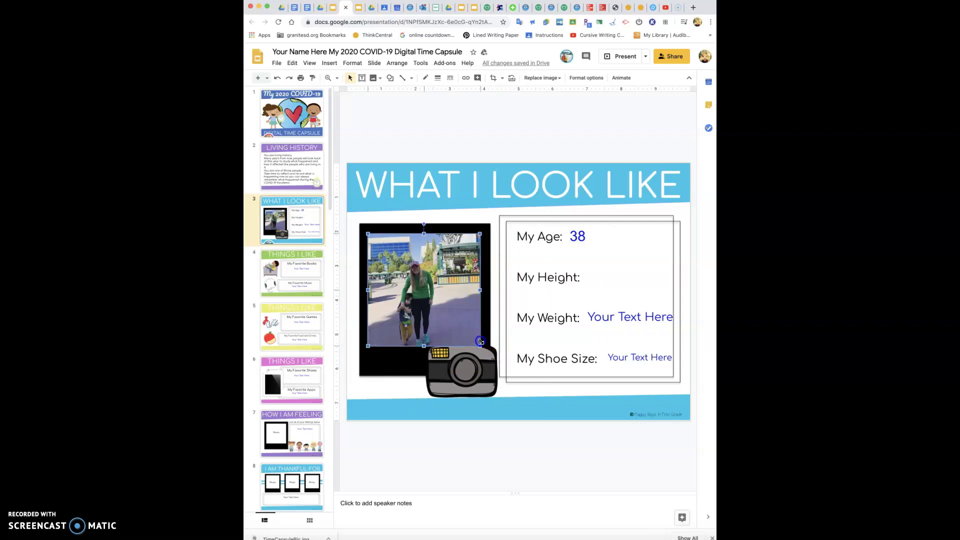
left_click(425, 346)
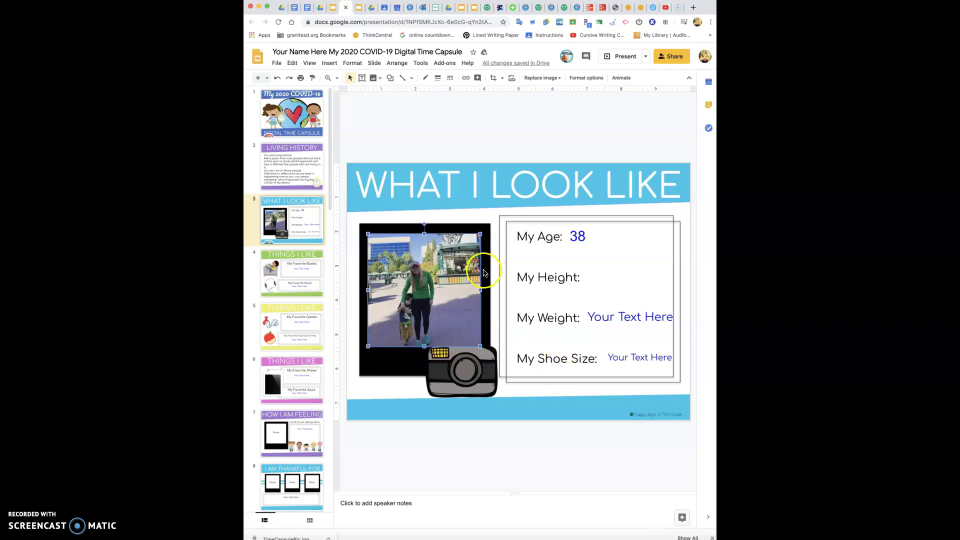
left_click_drag(425, 343, 432, 346)
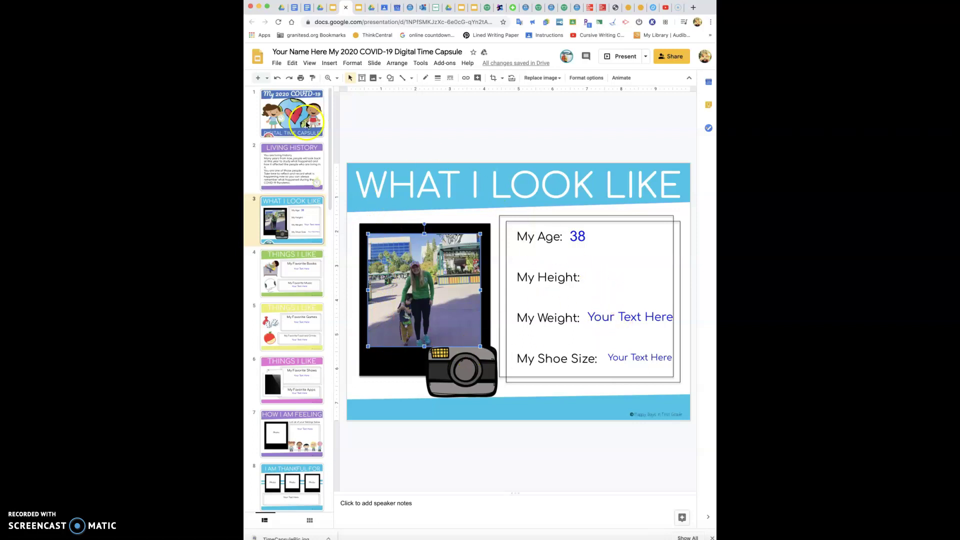
On slide 4, enlarge the Your Text Here box under My Favorite Books and erase its placeholder
left_click(281, 269)
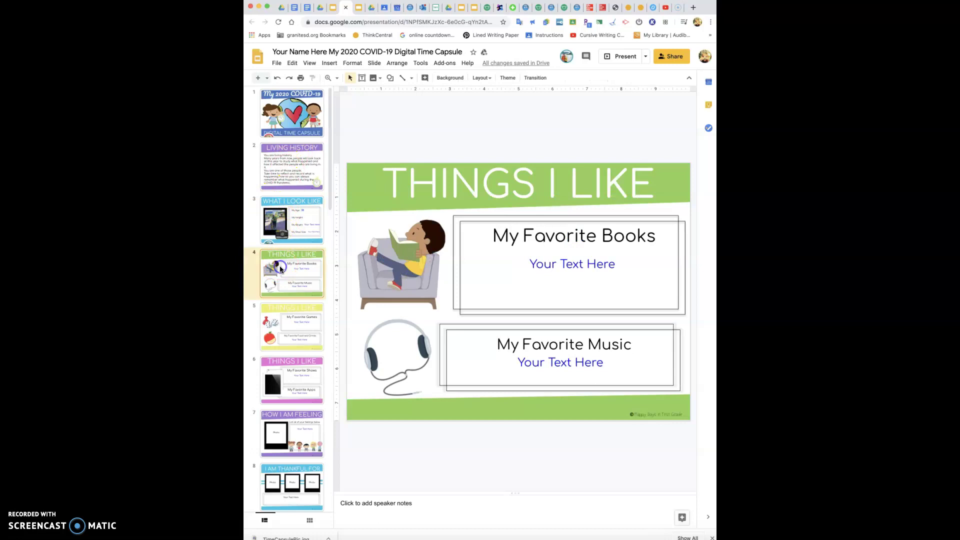
left_click(589, 263)
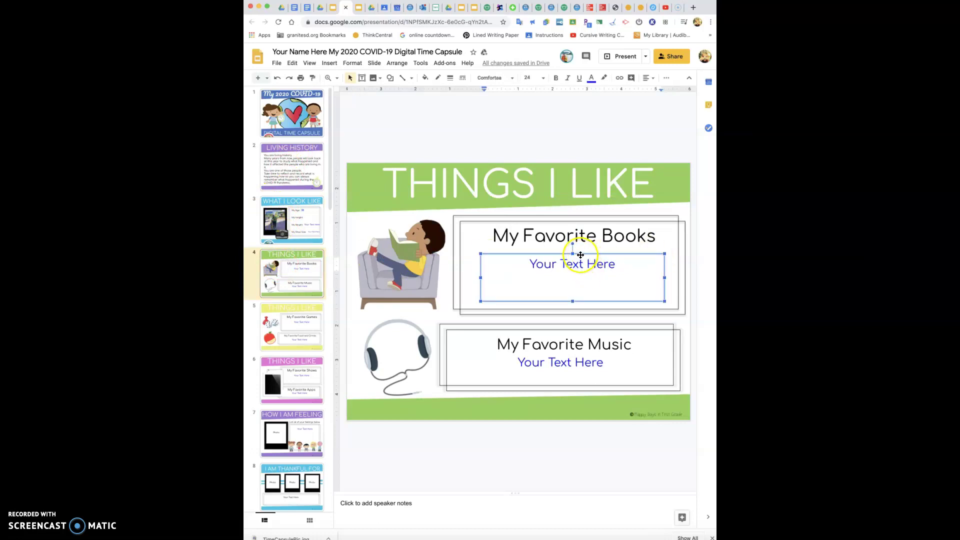
left_click_drag(575, 244, 578, 245)
left_click_drag(570, 294, 572, 306)
left_click_drag(481, 276, 464, 276)
left_click_drag(665, 276, 676, 277)
left_click(608, 259)
key("BackSpace")
key("BackSpace")
key("BackSpace")
key("BackSpace")
key("BackSpace")
key("BackSpace")
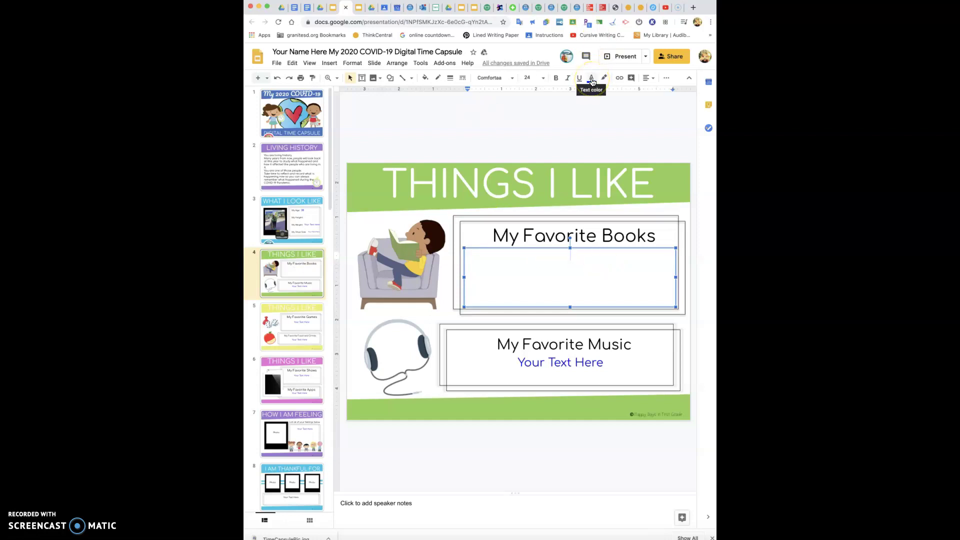
Type Matilda in the book box and make it underlined and dark green
type("Matilda")
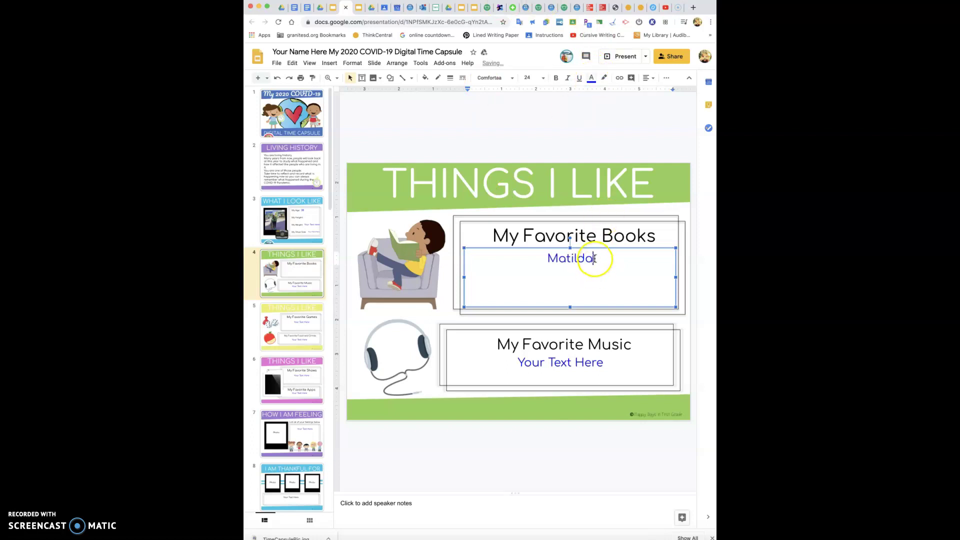
left_click_drag(594, 258, 551, 259)
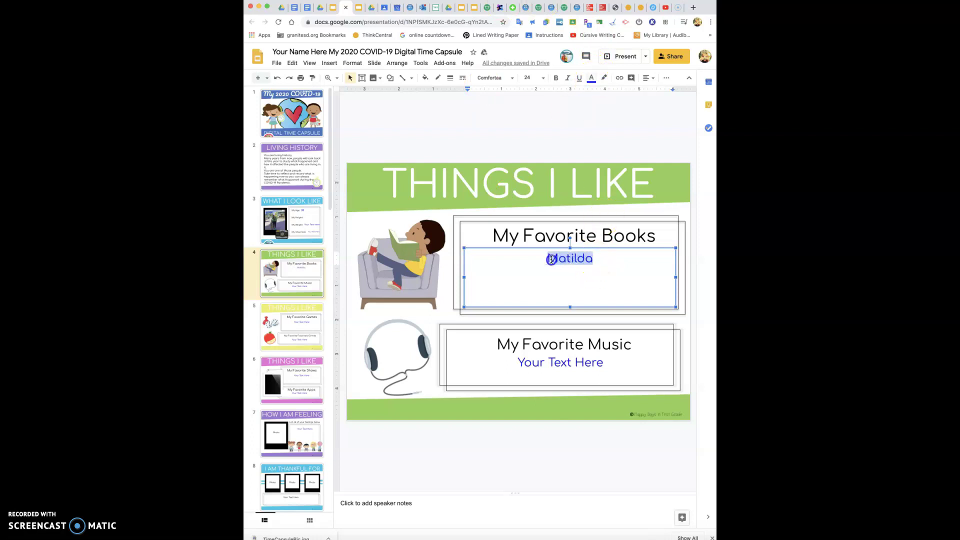
left_click(579, 79)
left_click(592, 79)
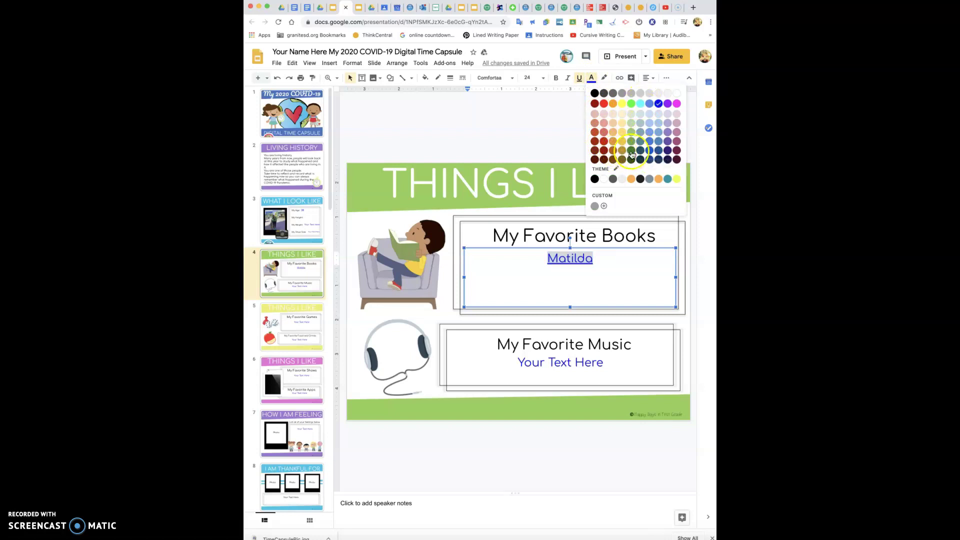
left_click(631, 150)
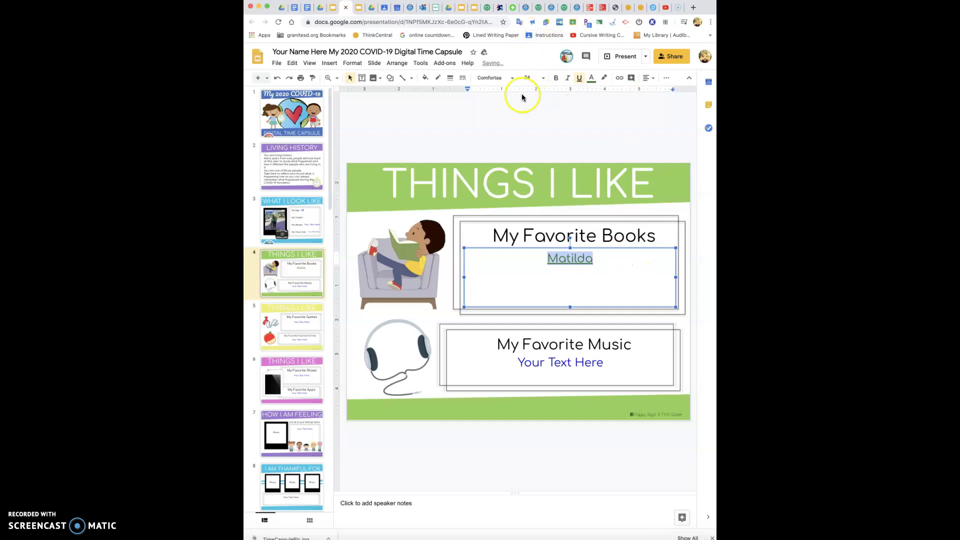
Set Matilda to Shadows Into Light font, bold, and left-aligned
left_click(513, 79)
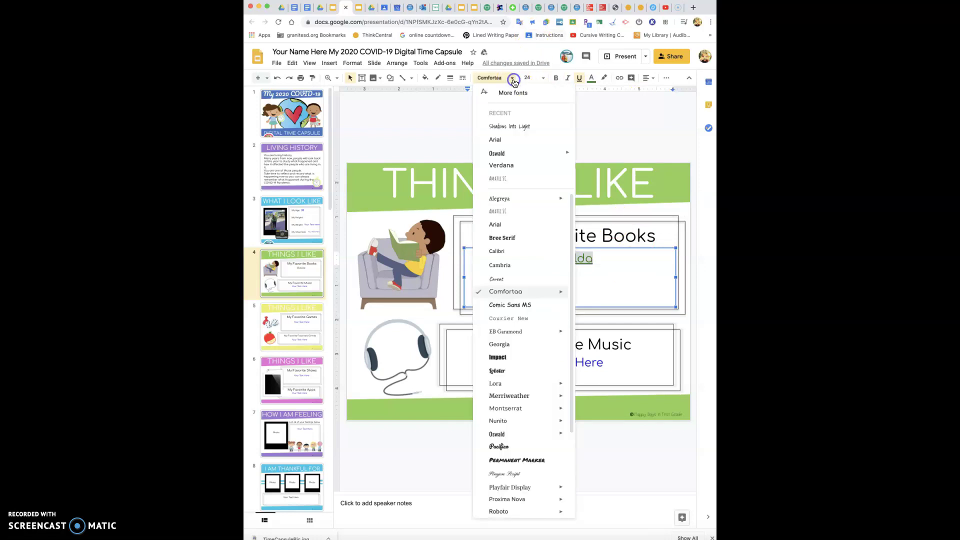
left_click(519, 129)
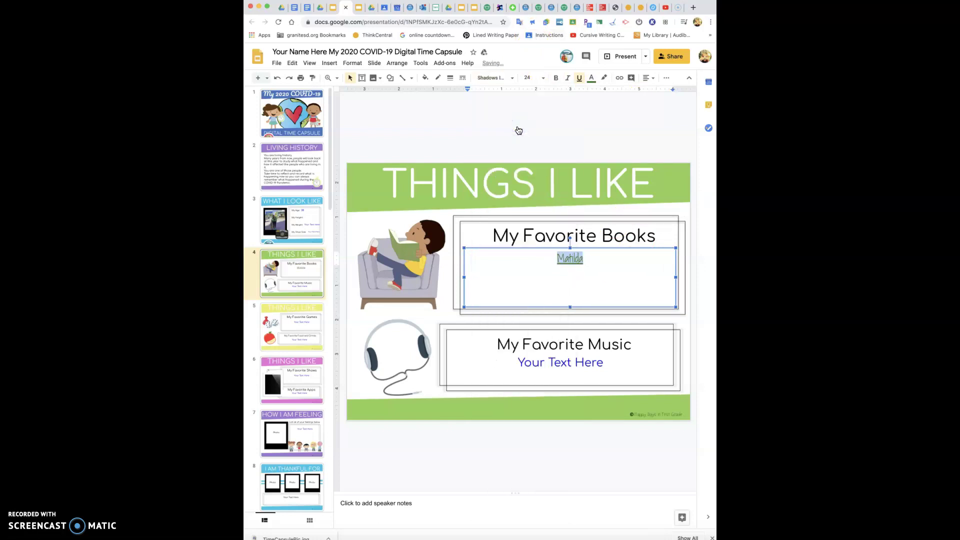
left_click(556, 78)
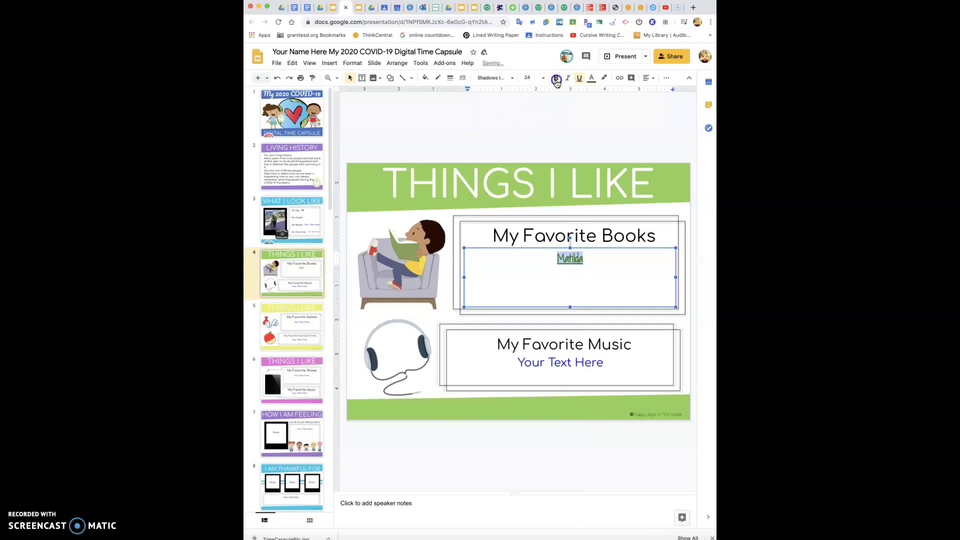
left_click(646, 80)
left_click(658, 95)
left_click(648, 79)
left_click(647, 91)
left_click(517, 260)
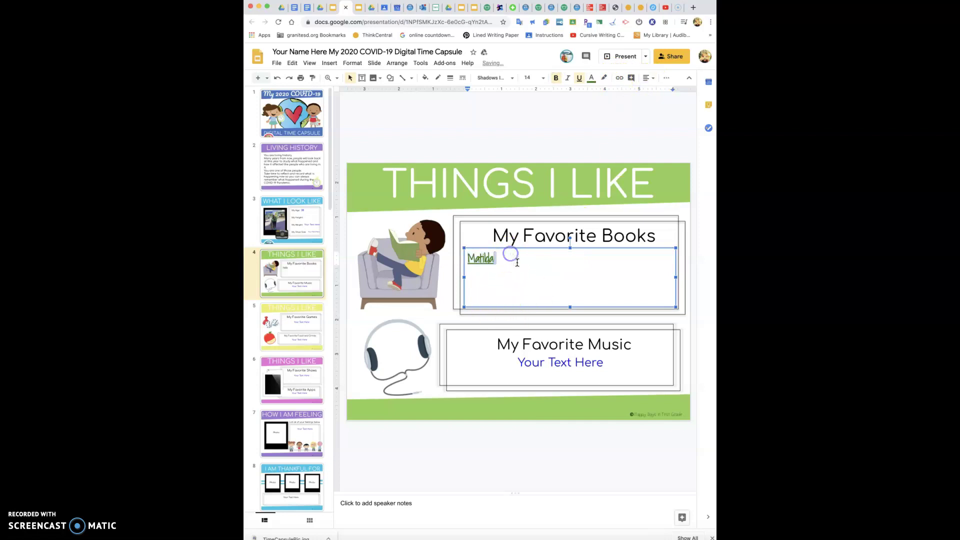
Check the 'Matilda' text on slide 4, then go to slide 5 (My Favorite Games, Food and Drinks)
left_click(655, 237)
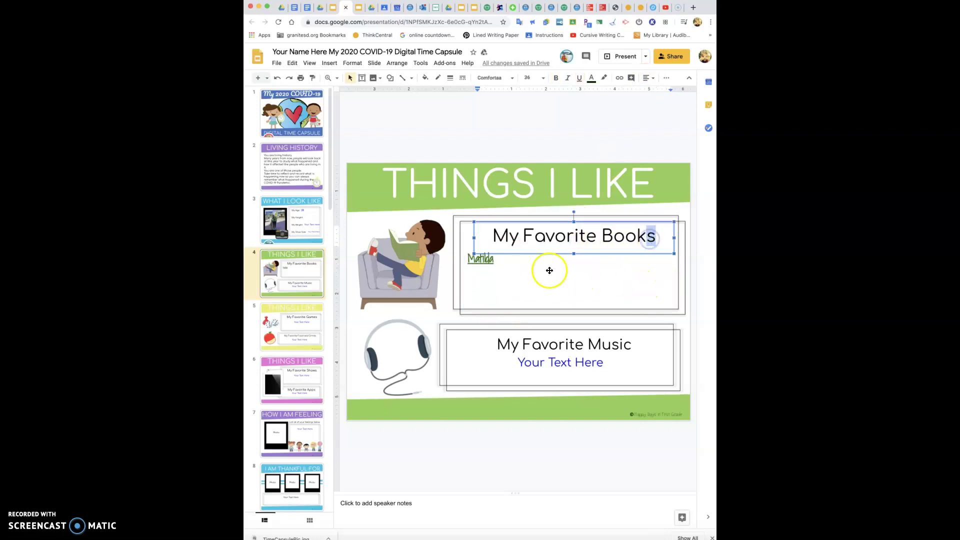
left_click(511, 260)
left_click(496, 258)
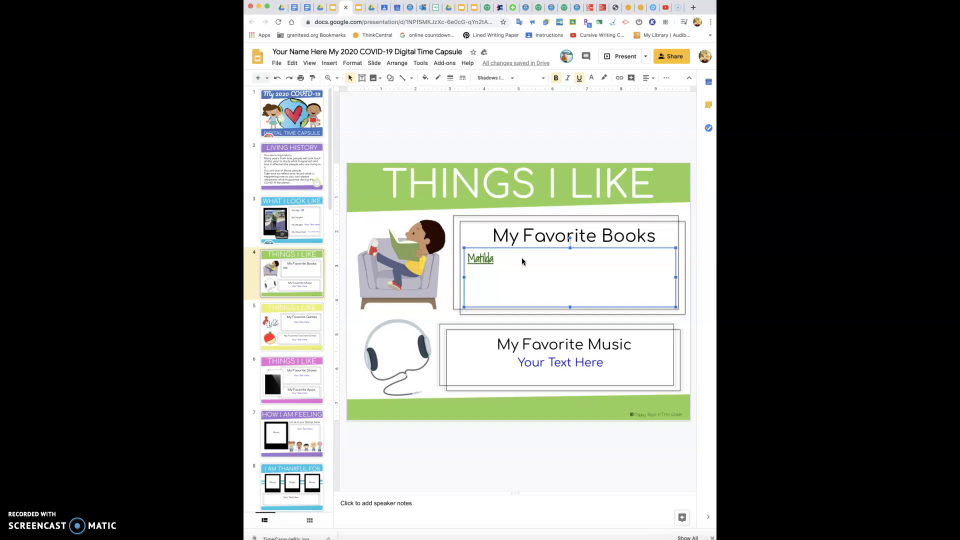
left_click(584, 364)
left_click(296, 334)
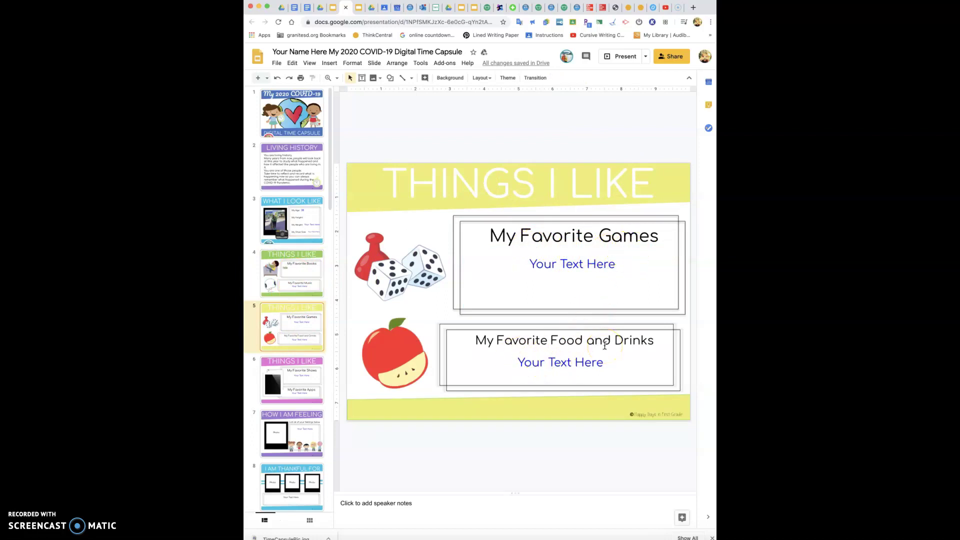
left_click(304, 270)
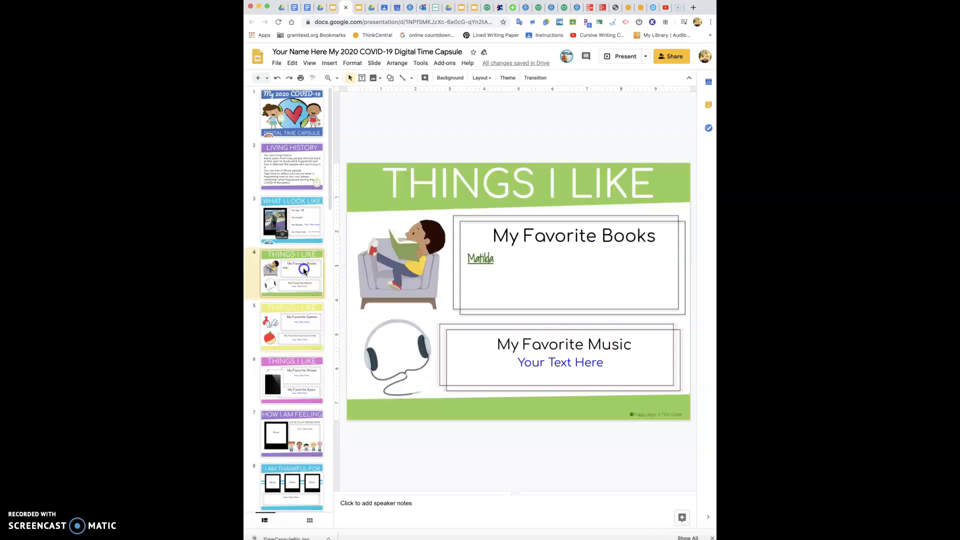
left_click(495, 261)
left_click(495, 261)
left_click(287, 202)
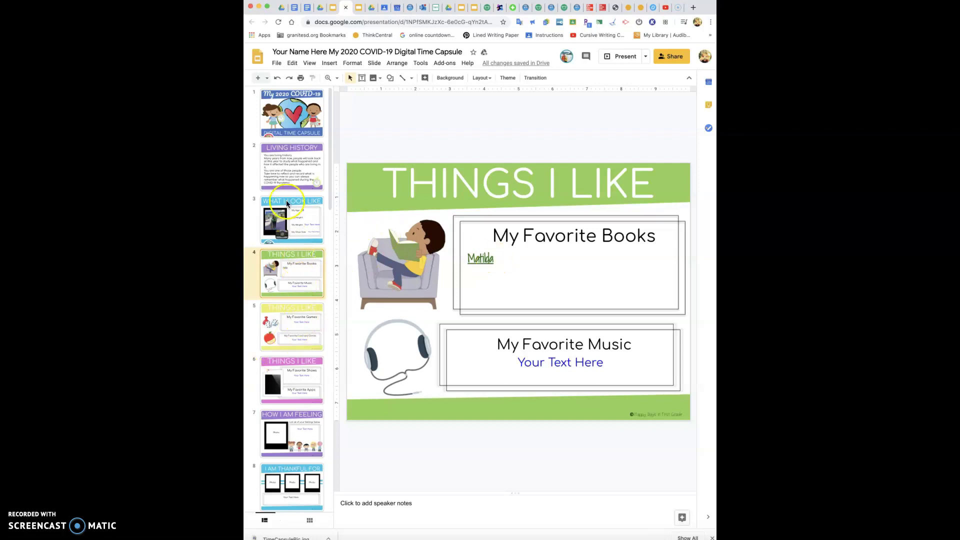
left_click(283, 384)
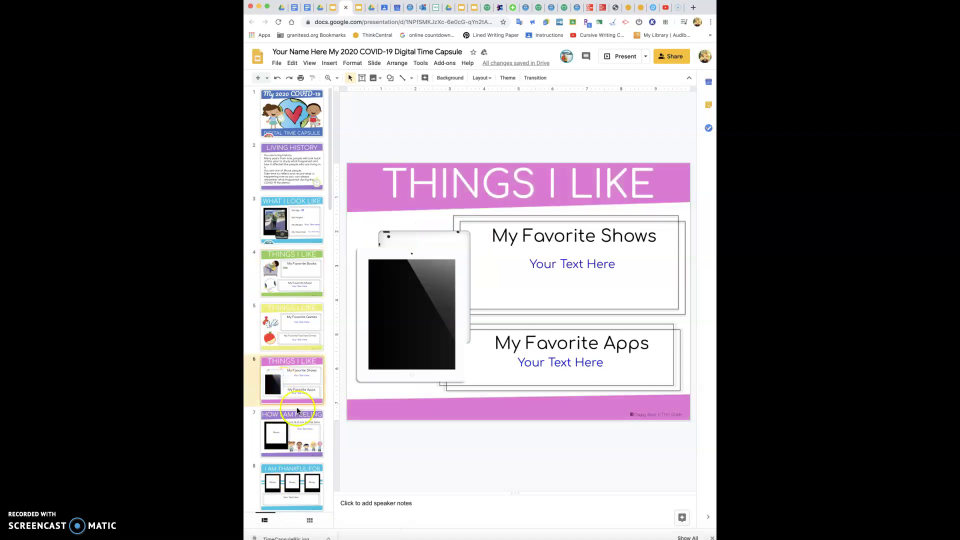
left_click(296, 328)
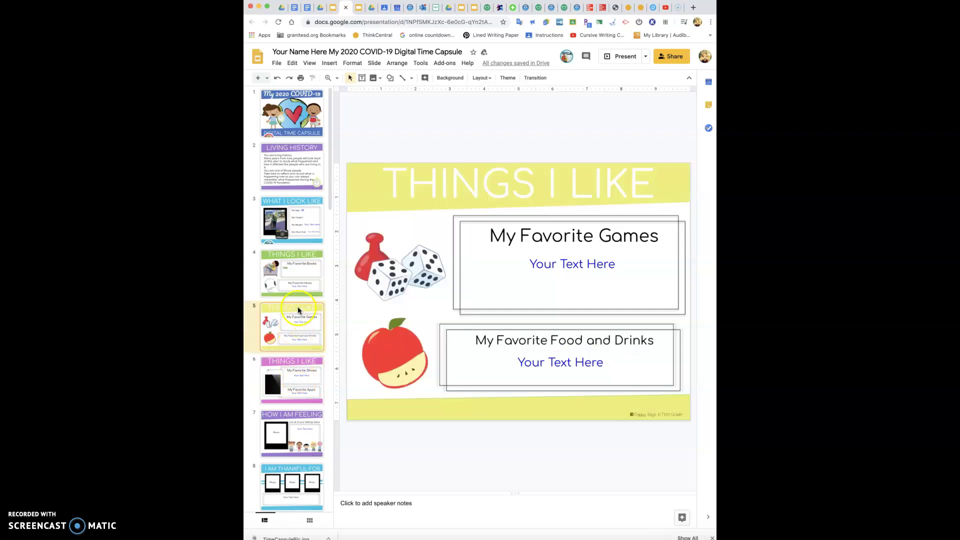
left_click(293, 278)
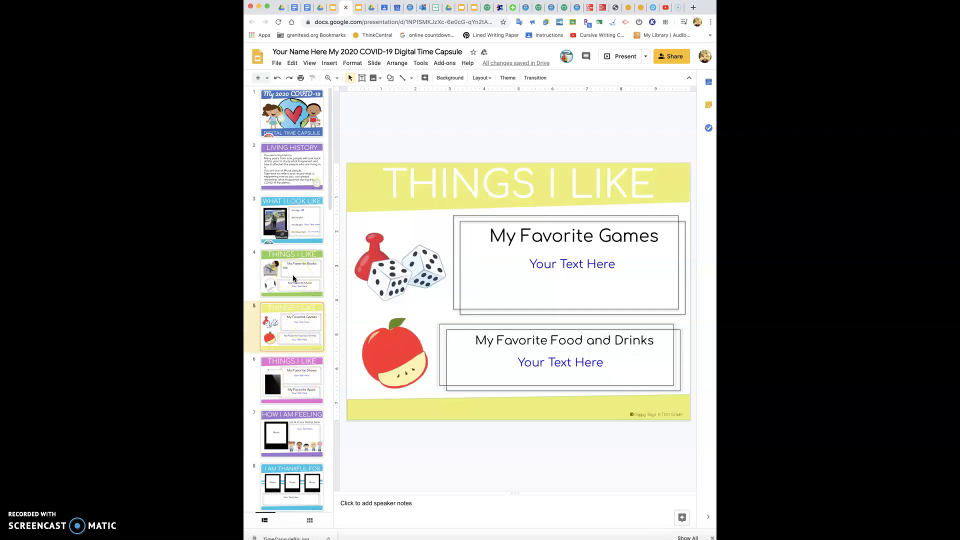